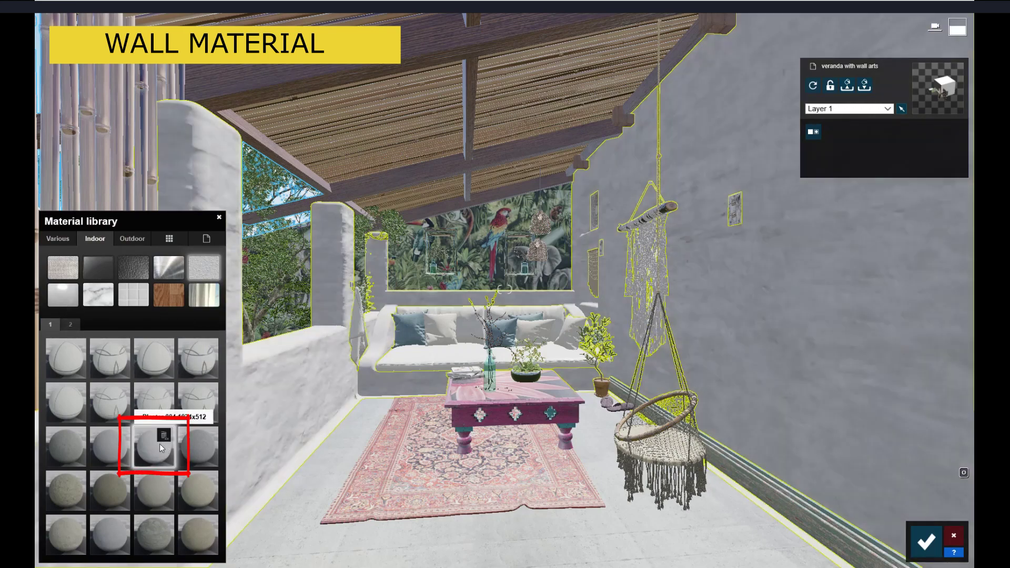
Apply the grey plaster material from the indoor material library to the veranda walls
click(160, 445)
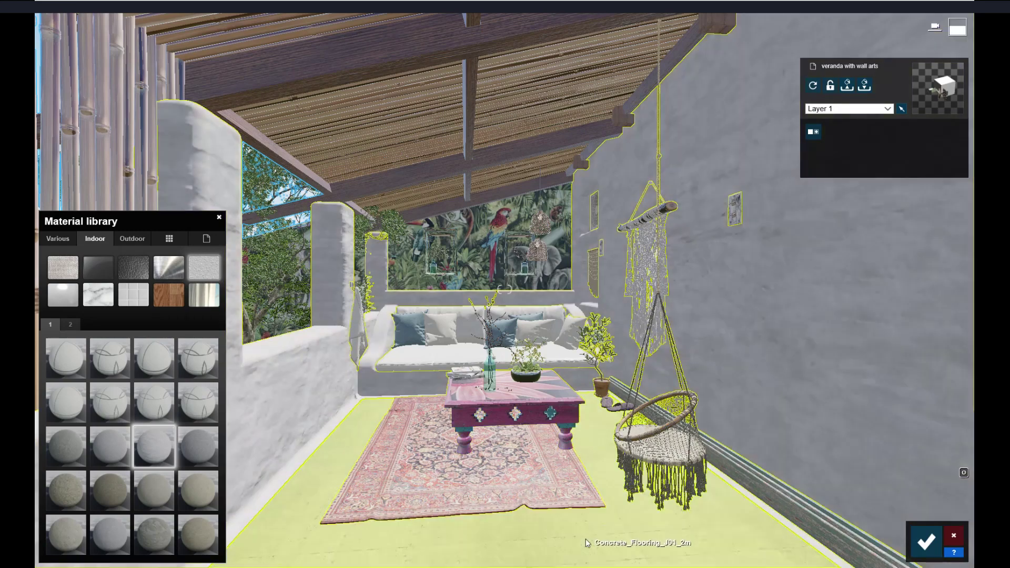
Review the gloss and reflectivity settings of the floor, roof, sofa, table and hanging chair materials
click(585, 541)
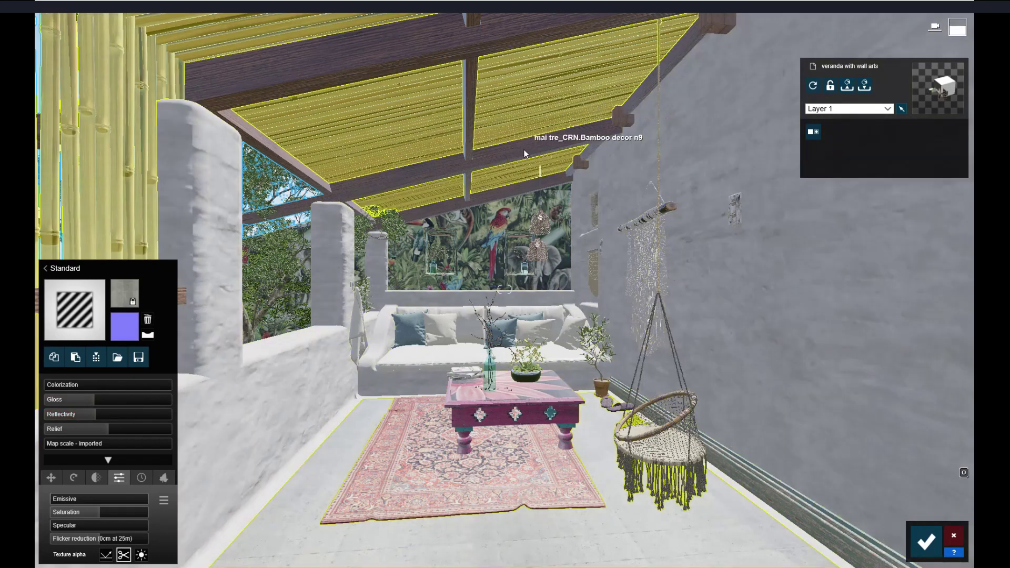
click(524, 151)
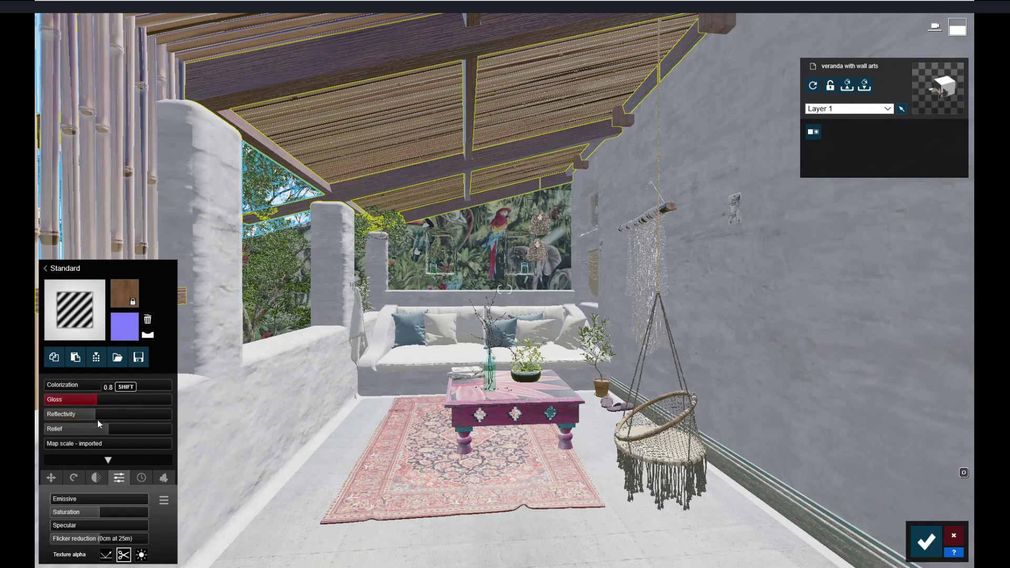
click(438, 130)
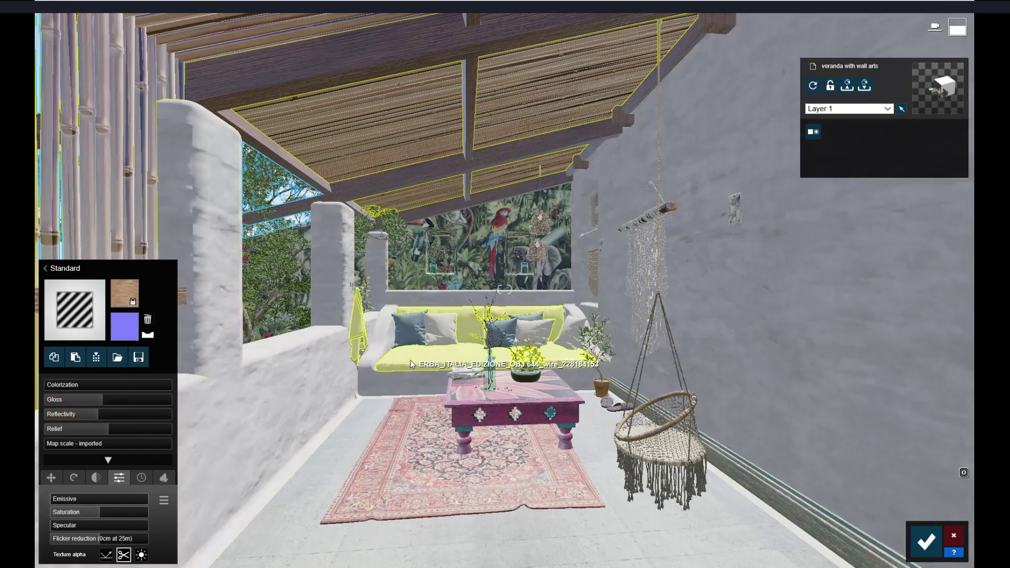
click(410, 360)
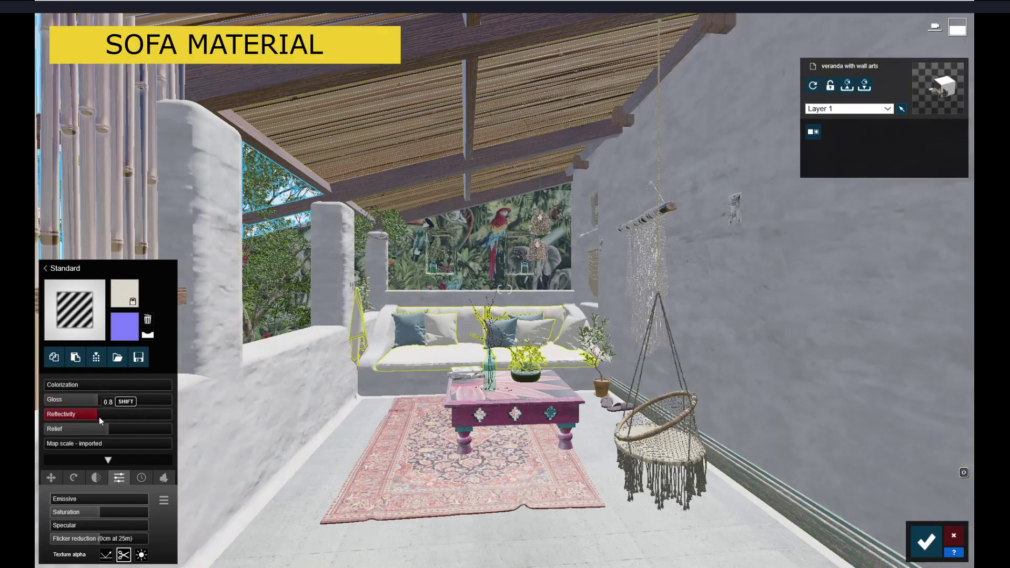
click(519, 386)
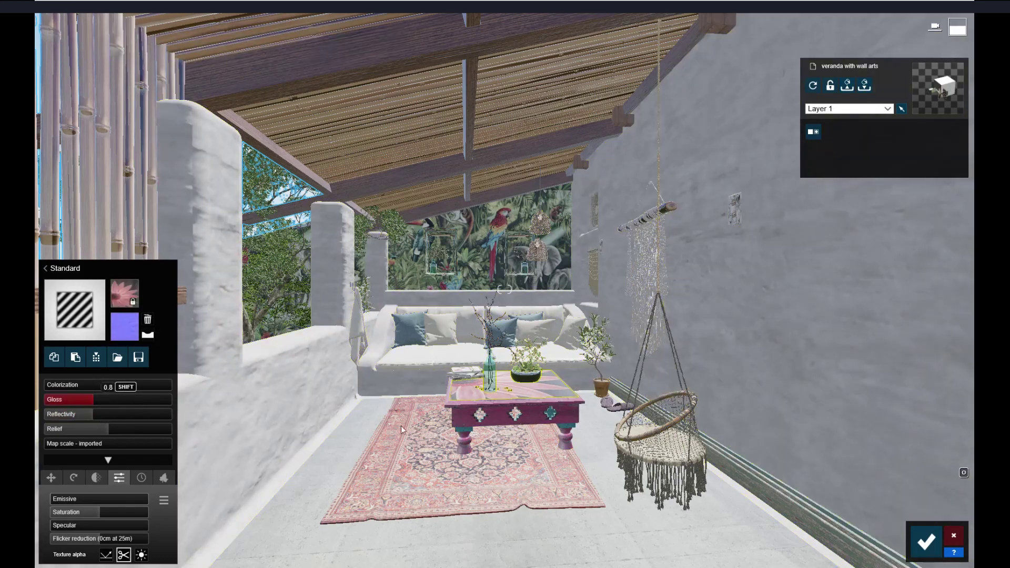
click(501, 421)
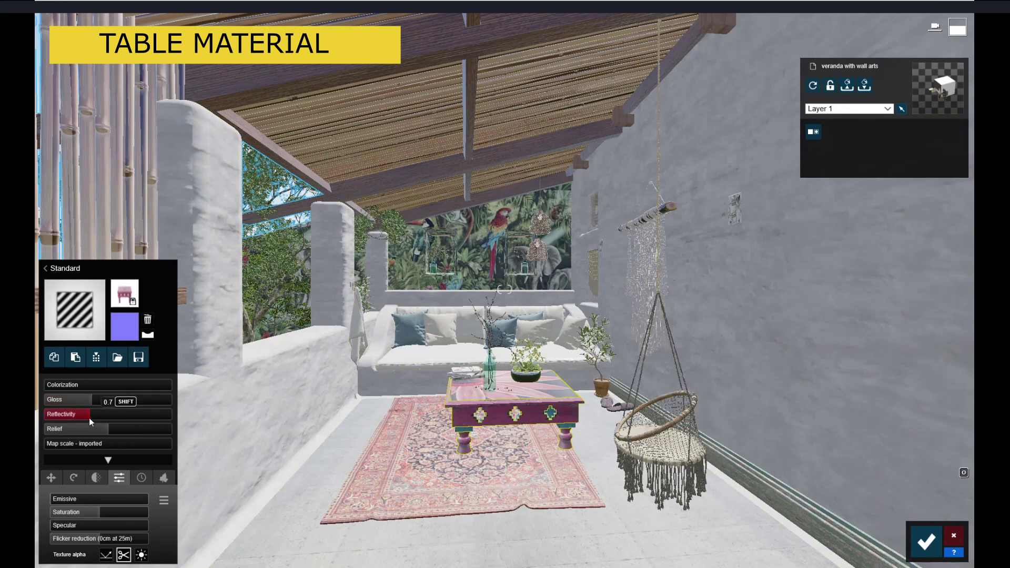
click(664, 432)
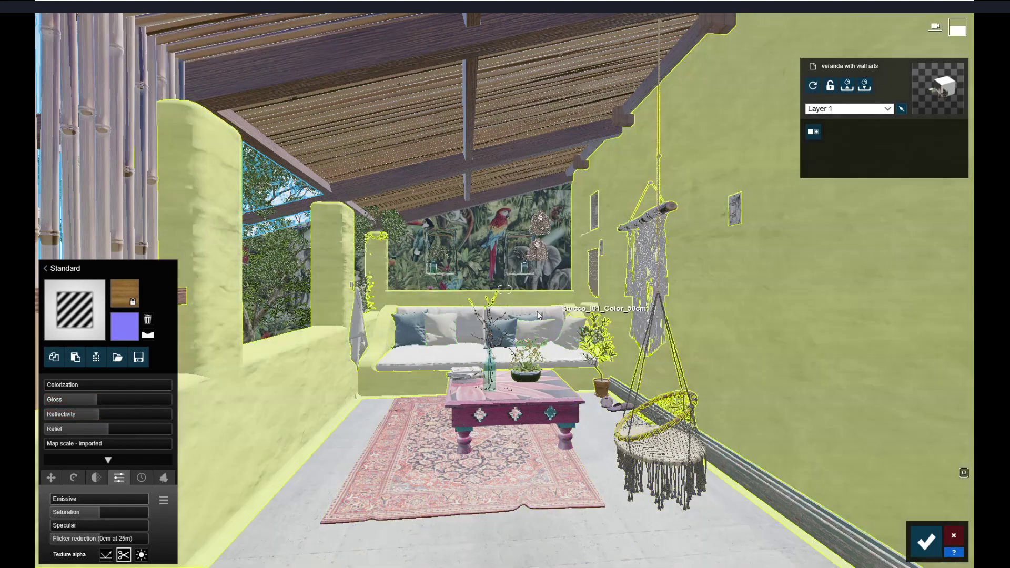
Inspect the emissive settings and color of the niche light strip and pendant bulb materials
right_drag(533, 319, 620, 121)
key(w)
click(624, 128)
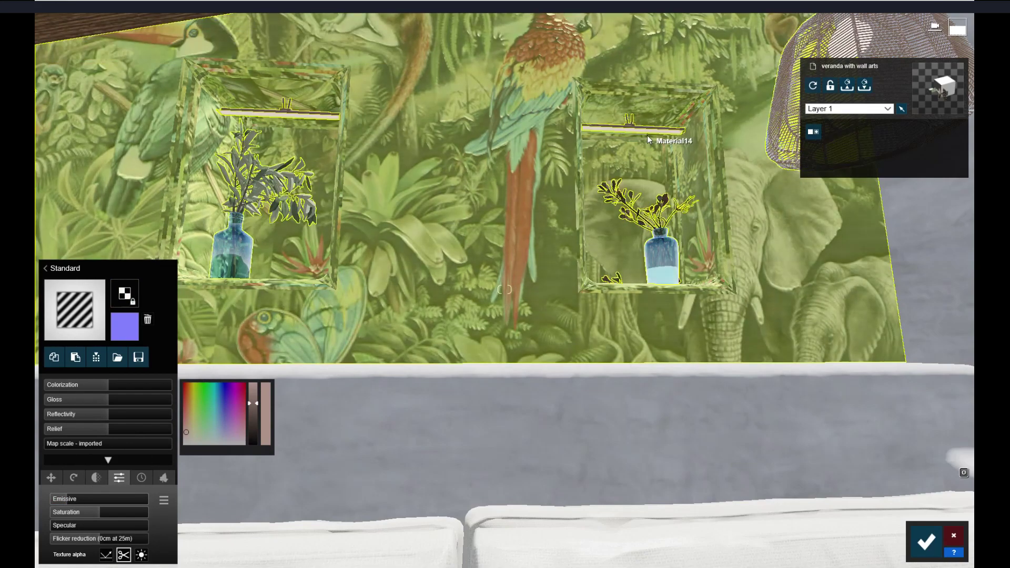
right_drag(516, 312, 554, 225)
click(554, 226)
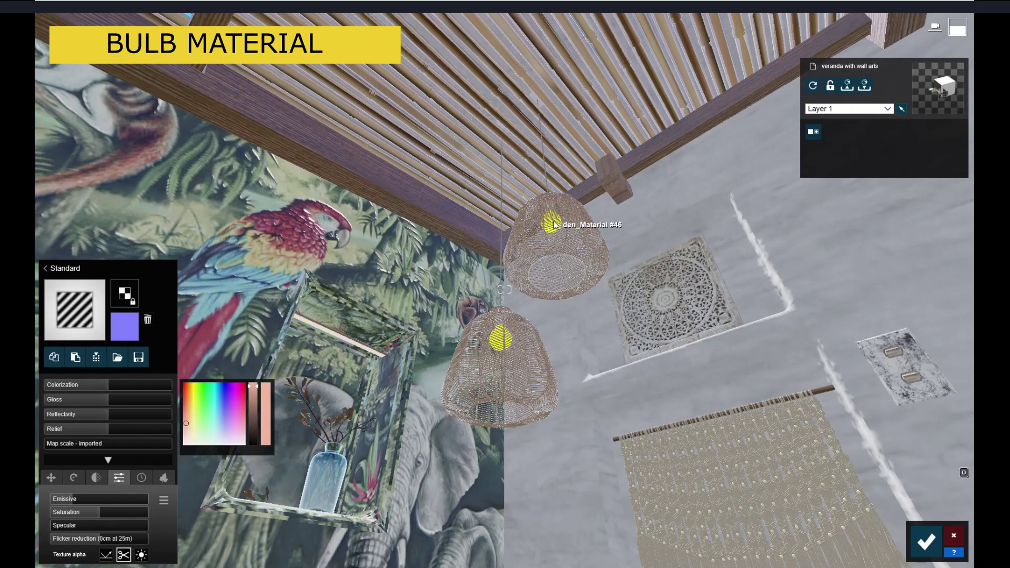
mouse_move(72, 503)
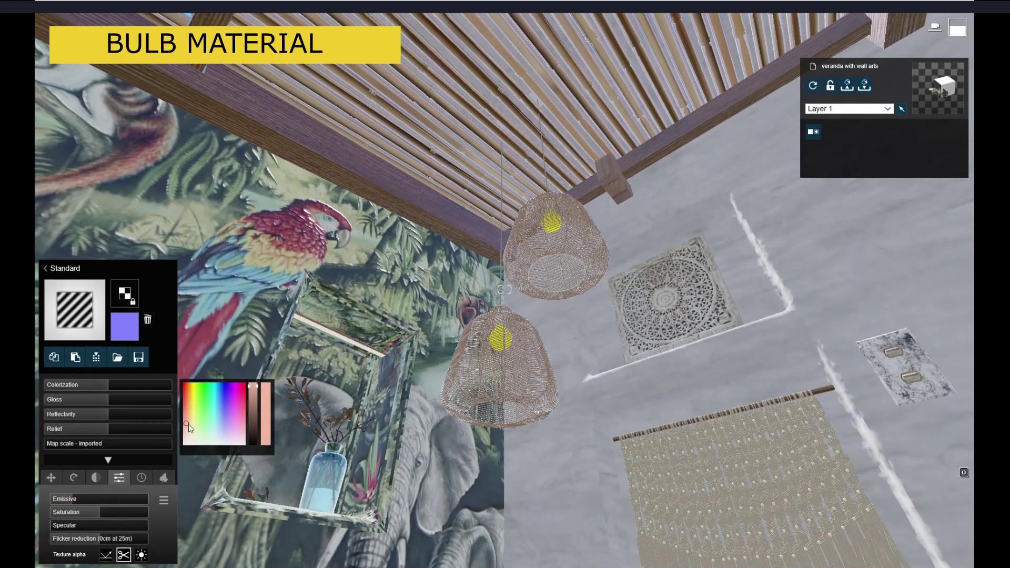
Leave the material editor and place a Reflection control object from the utilities library between the table and the sofa
right_drag(504, 289, 342, 436)
scroll(544, 292, down, 5)
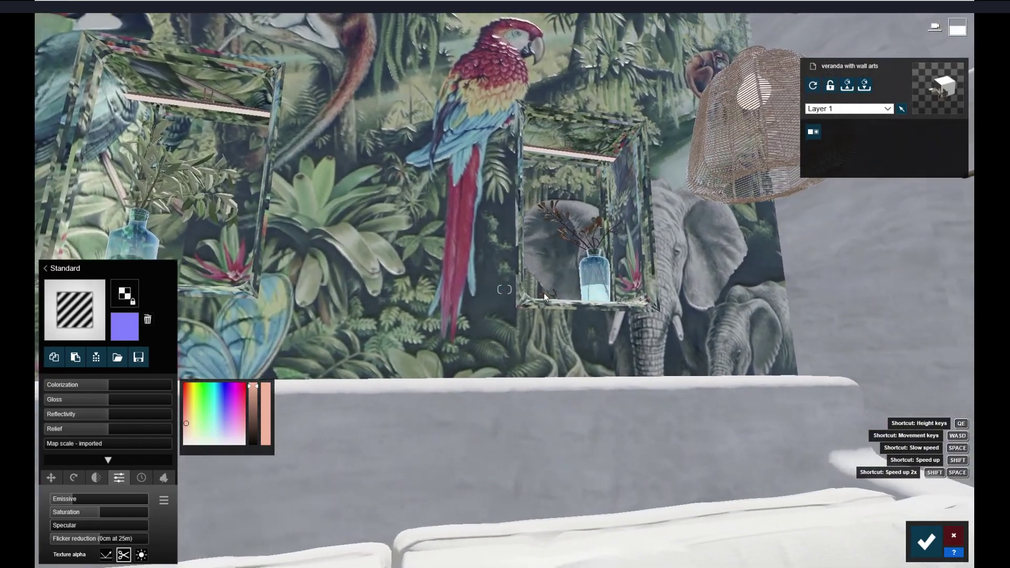
scroll(547, 307, down, 4)
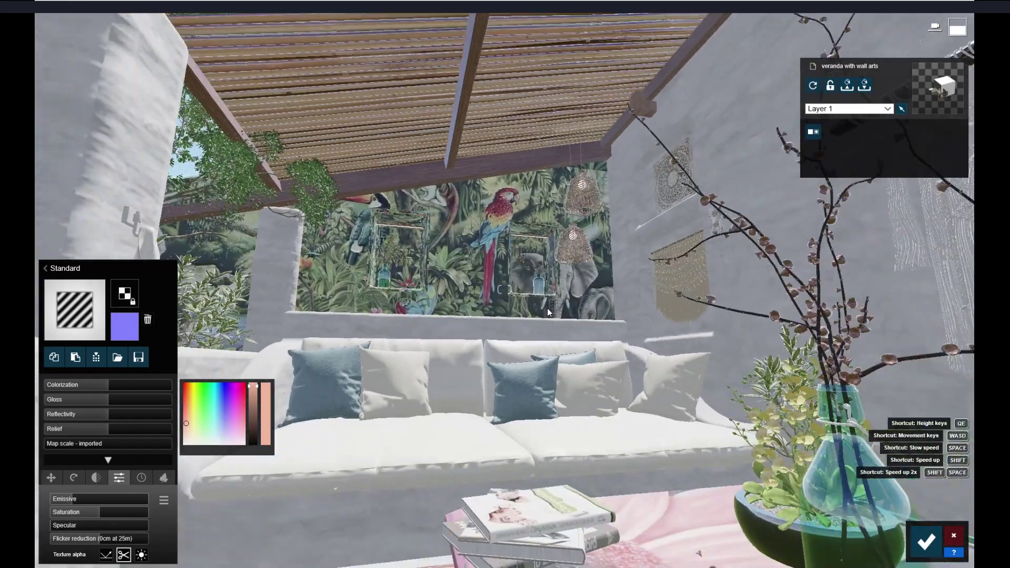
right_drag(547, 307, 547, 342)
scroll(547, 308, down, 2)
right_drag(547, 308, 398, 430)
key(Escape)
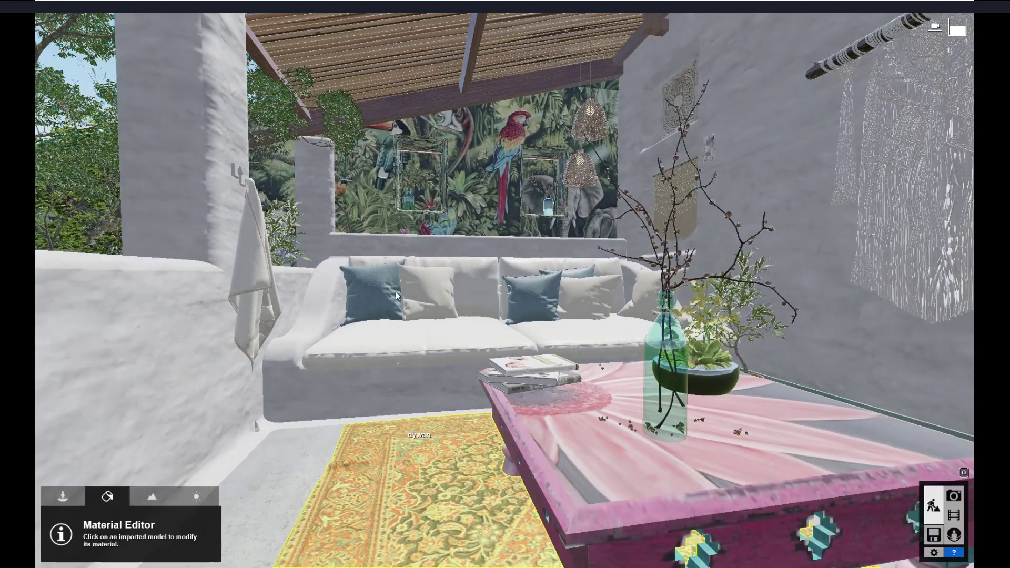
click(79, 500)
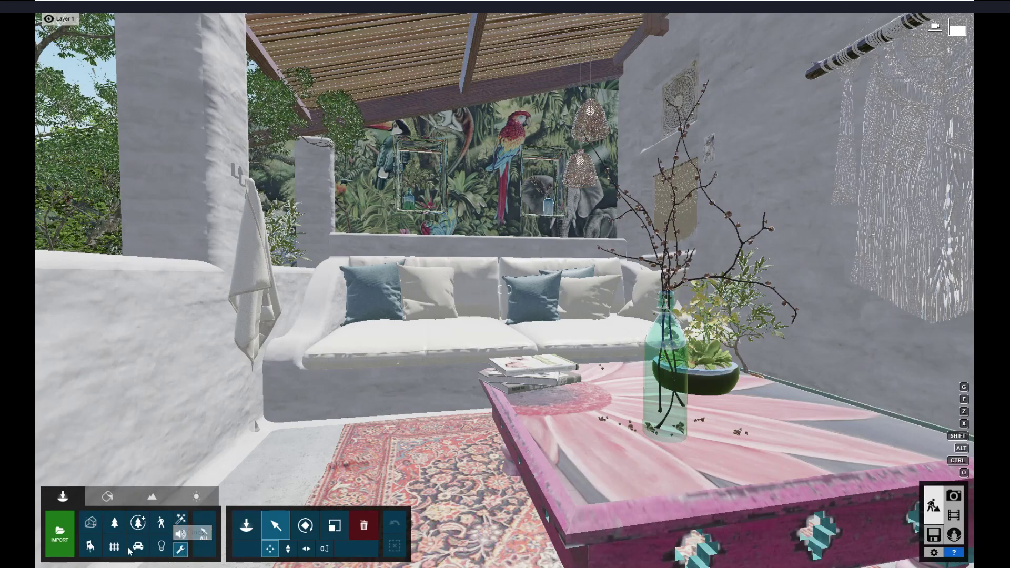
click(247, 525)
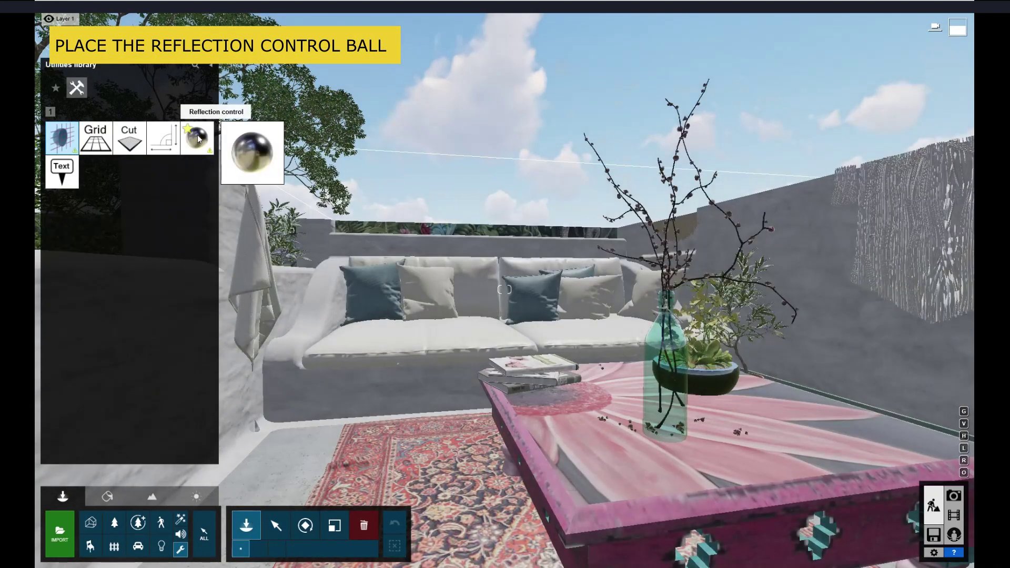
click(197, 138)
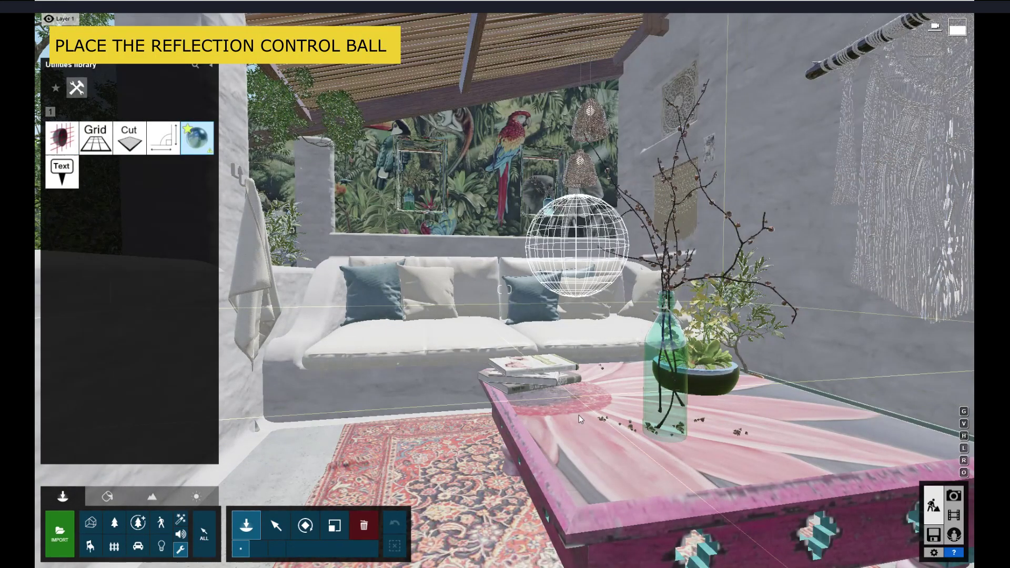
right_drag(566, 415, 515, 410)
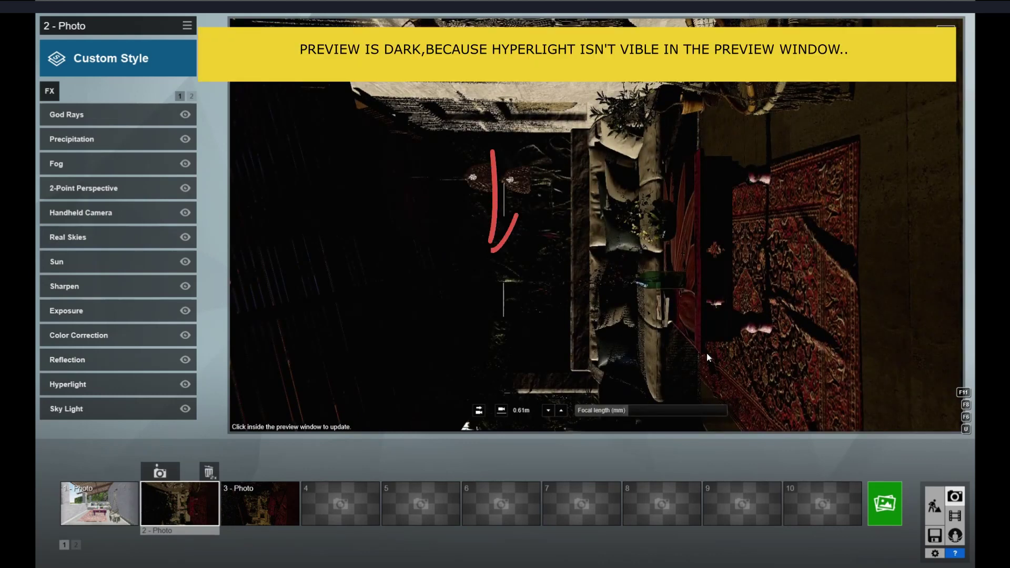
Review the God Rays, Precipitation and Fog effect settings of photo 2
click(61, 117)
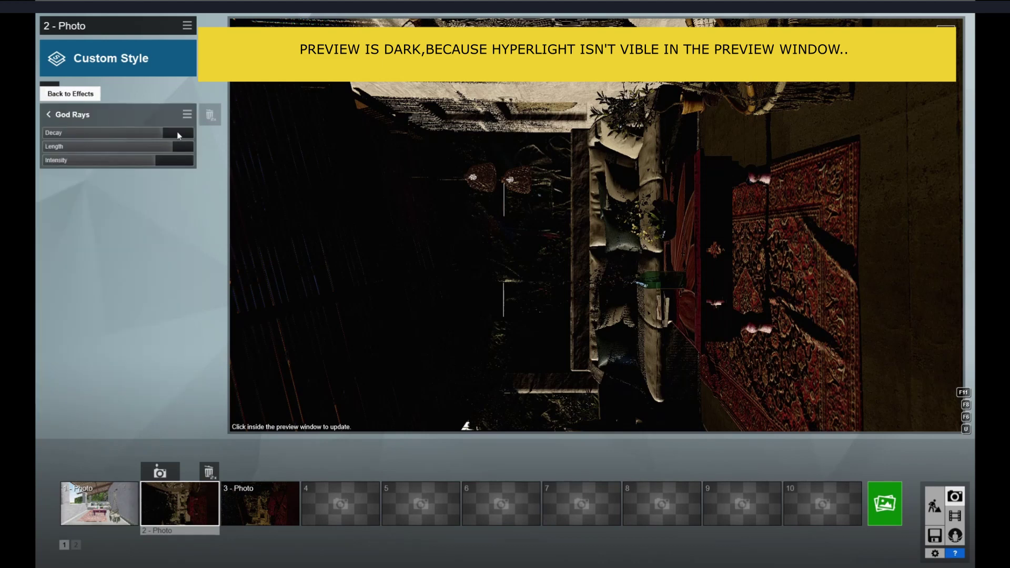
click(48, 117)
click(56, 140)
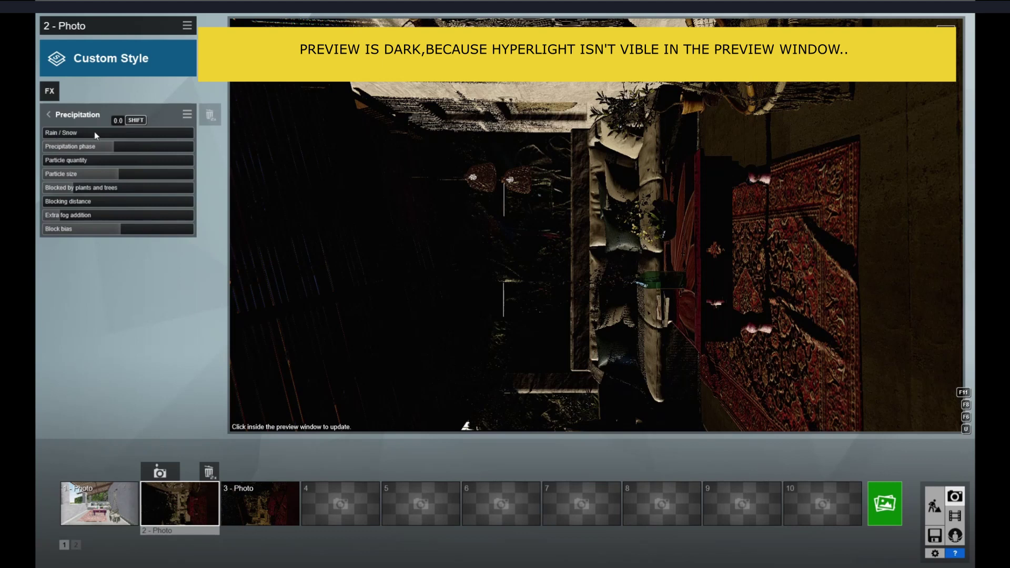
click(46, 115)
click(62, 164)
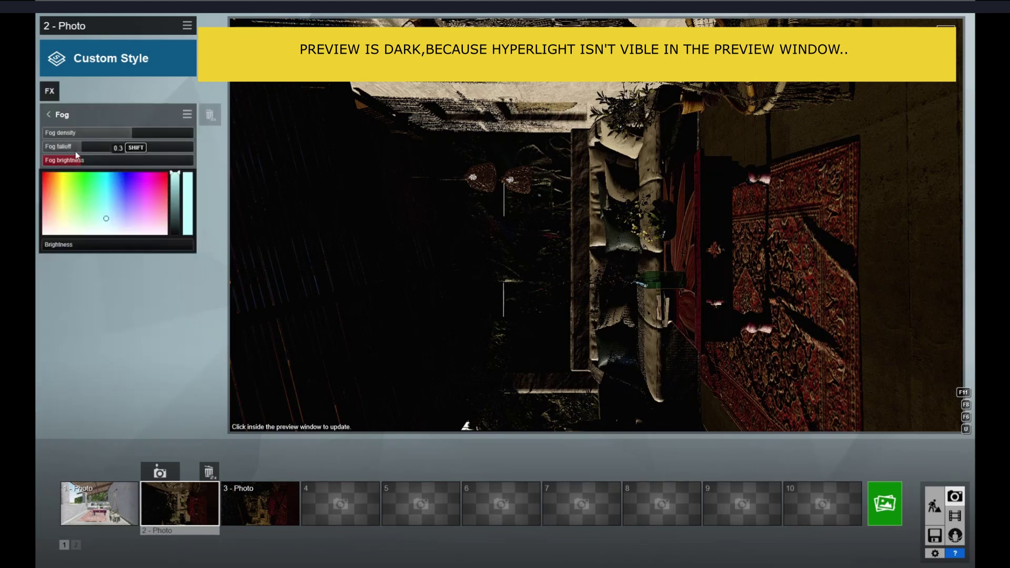
drag(125, 134, 132, 137)
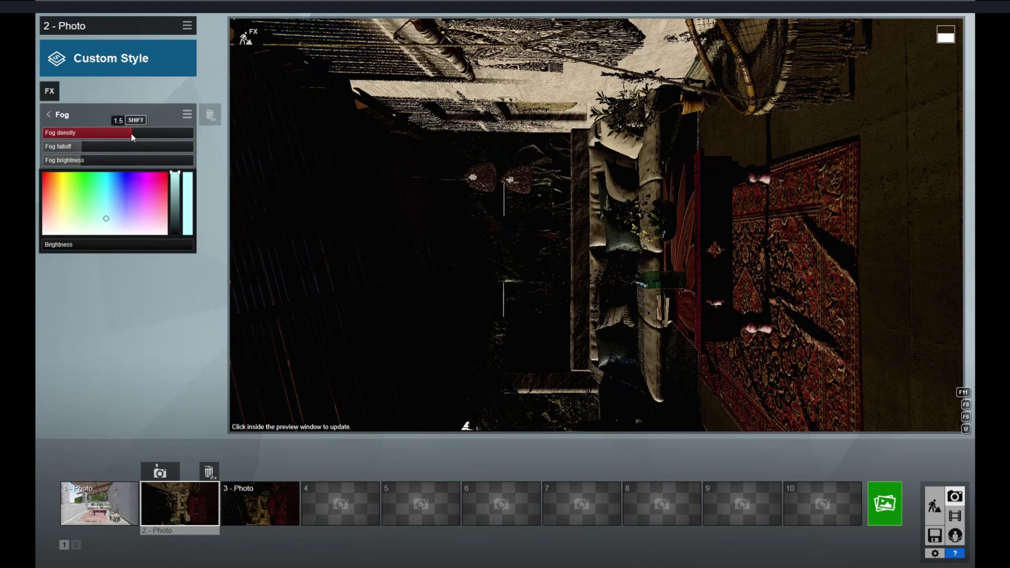
click(49, 116)
Review the 2-Point Perspective and Handheld Camera effect settings, including the camera tilt
click(63, 186)
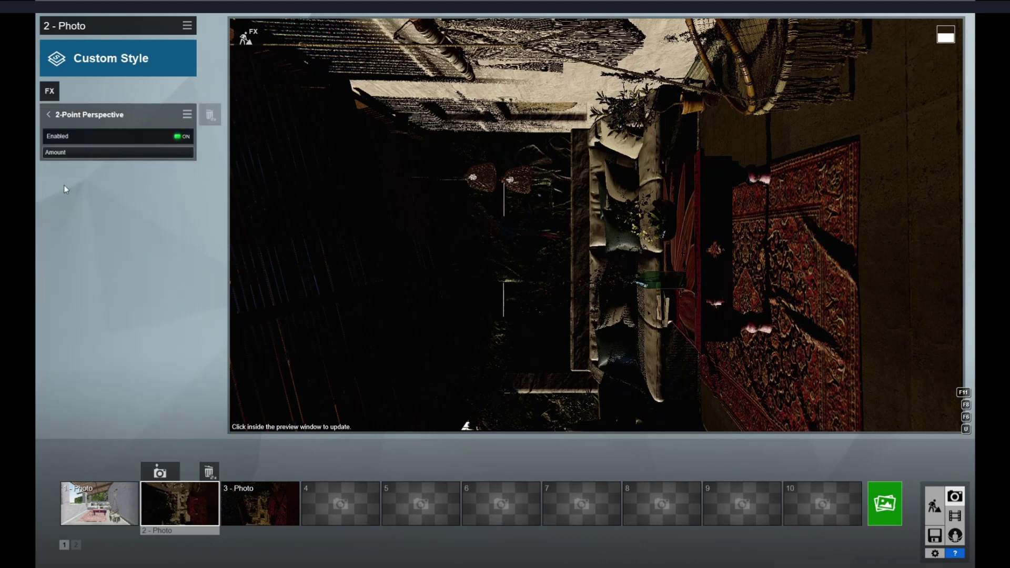
click(48, 116)
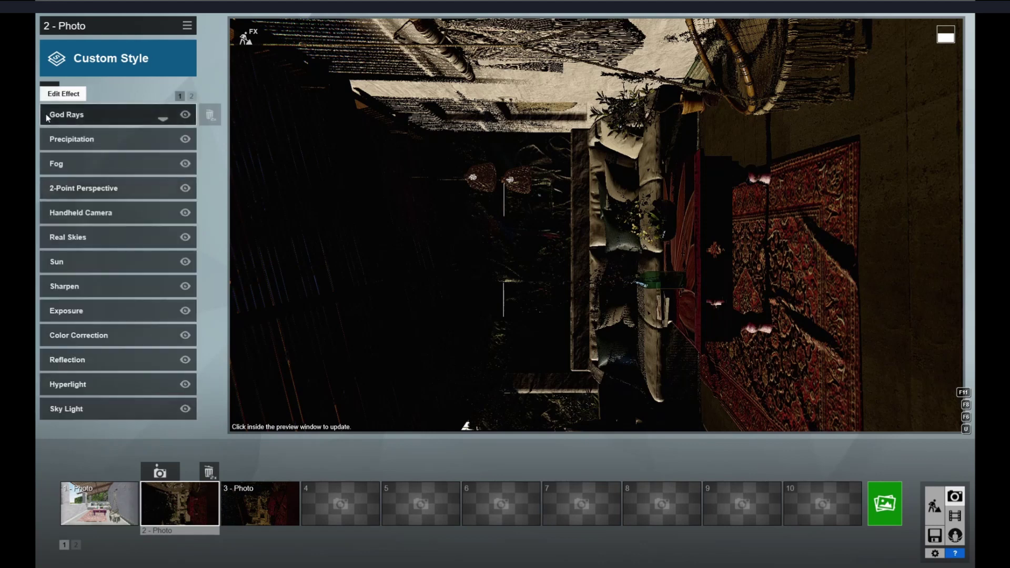
click(71, 212)
mouse_move(185, 202)
mouse_down()
mouse_move(120, 201)
mouse_move(199, 196)
mouse_up()
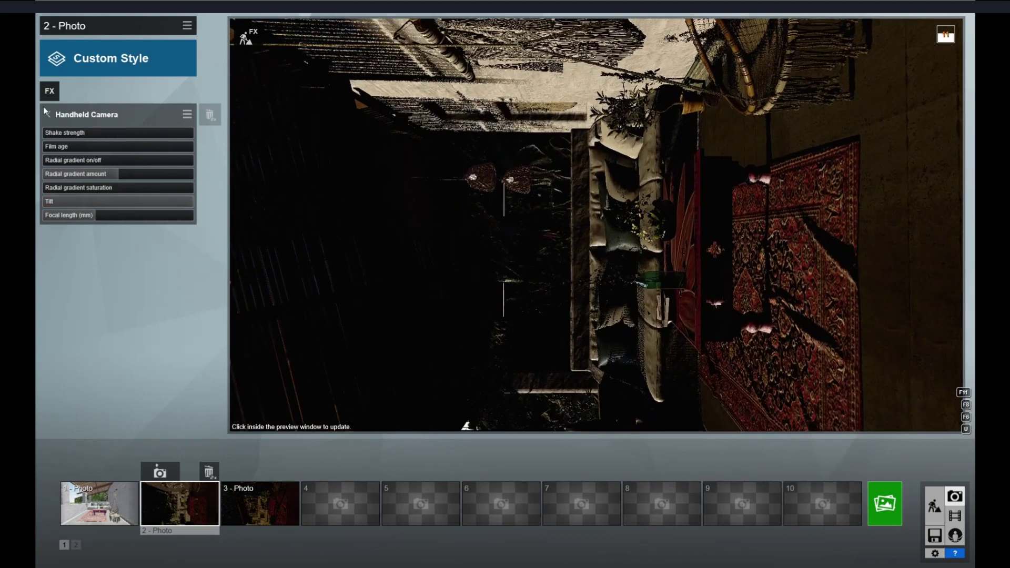
click(47, 116)
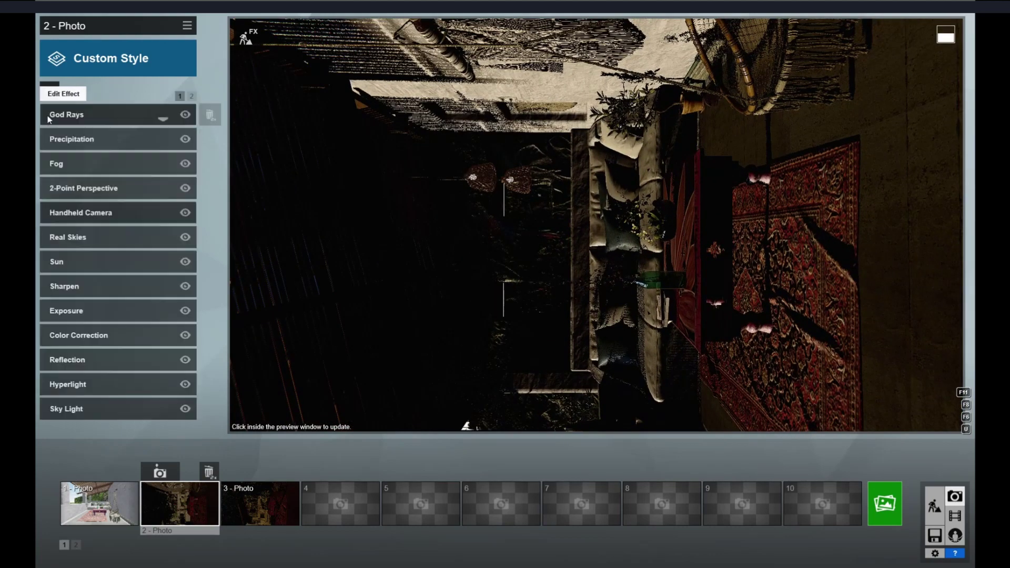
Check which night sky the Real Skies effect uses and review its heading and brightness settings
click(66, 238)
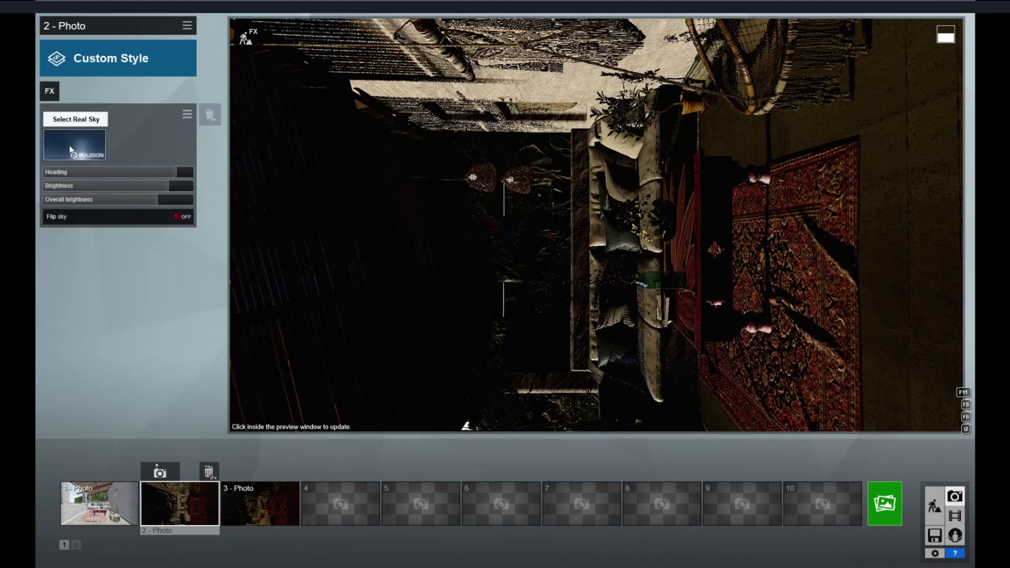
click(71, 150)
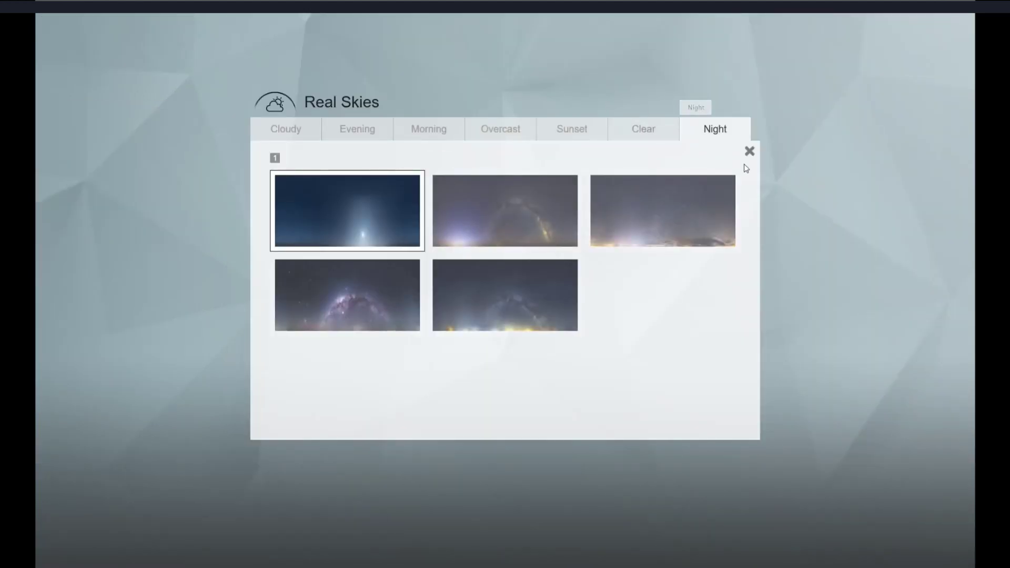
click(750, 151)
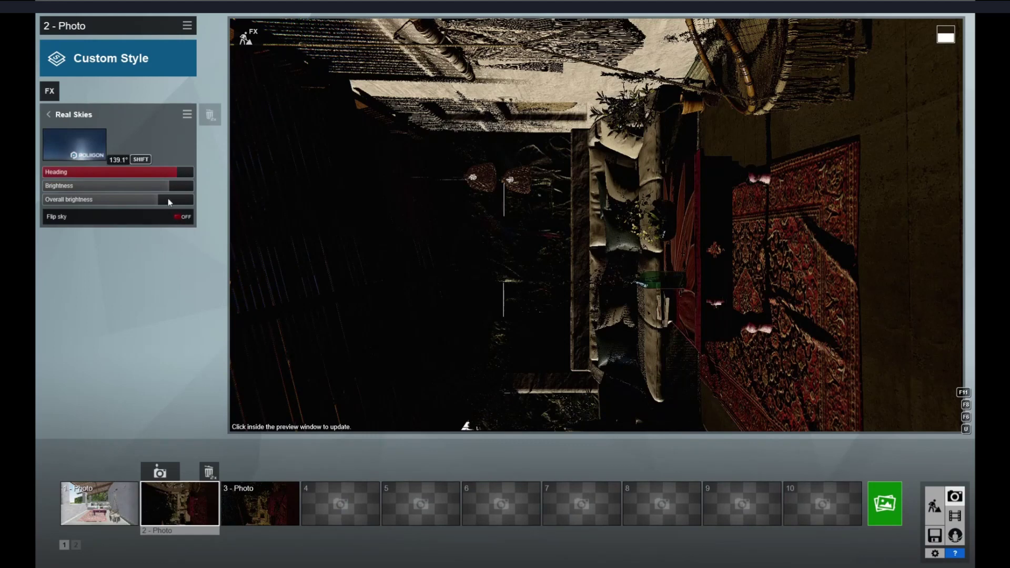
click(48, 116)
Review the Sun and Sharpen effect settings of photo 2, keeping the Sun effect below Real Skies in the stack
click(66, 260)
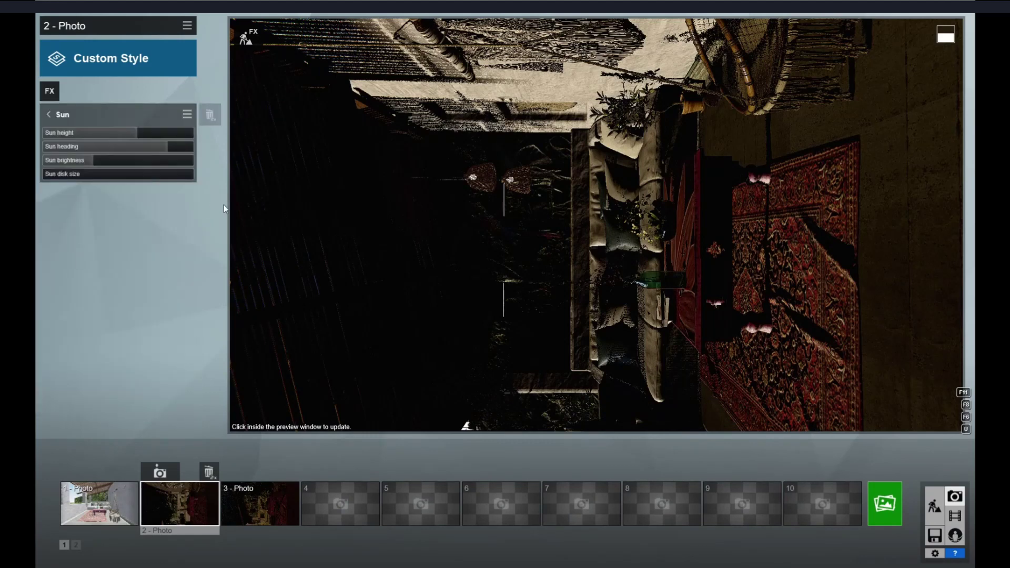
click(49, 115)
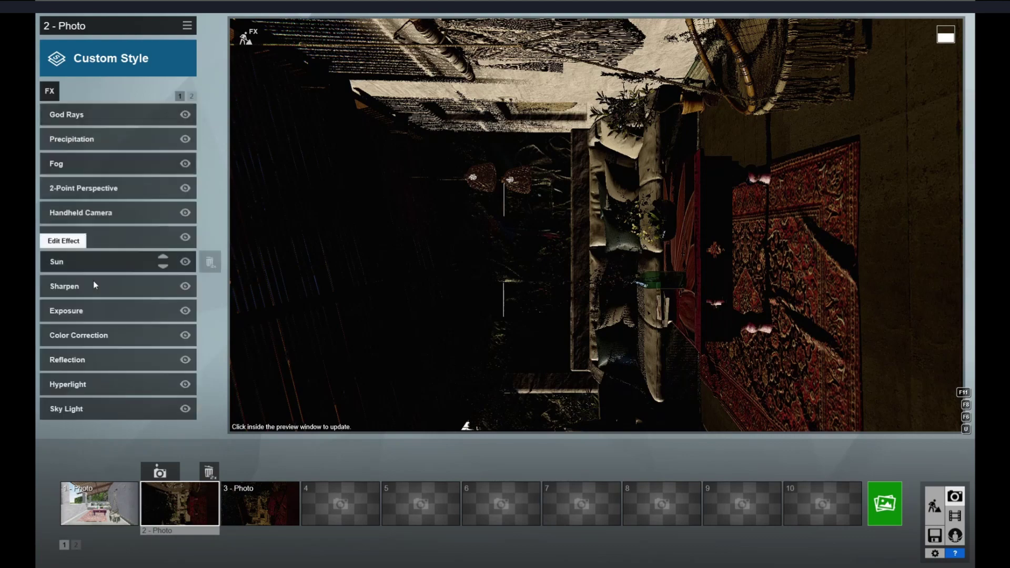
click(163, 258)
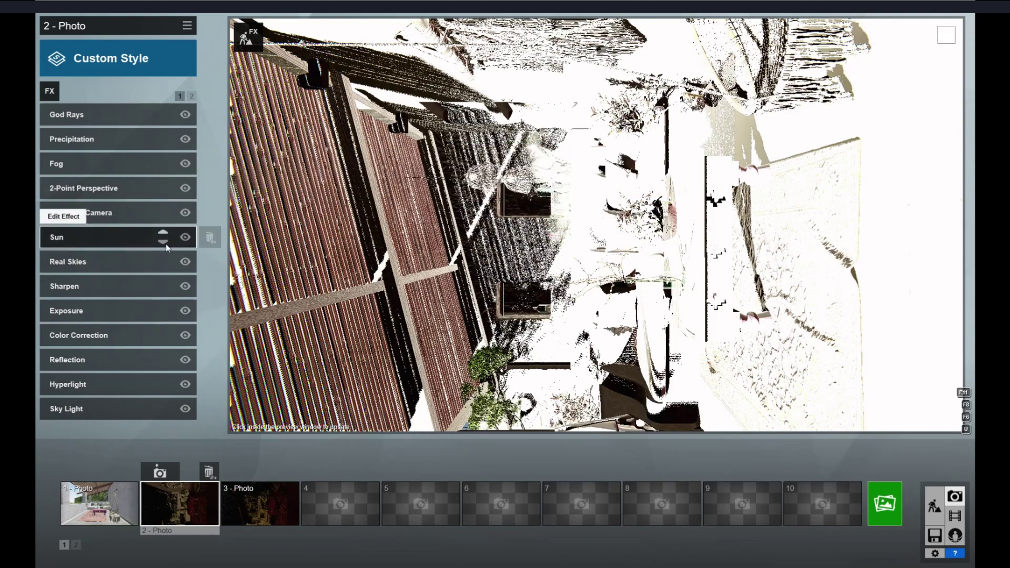
click(163, 257)
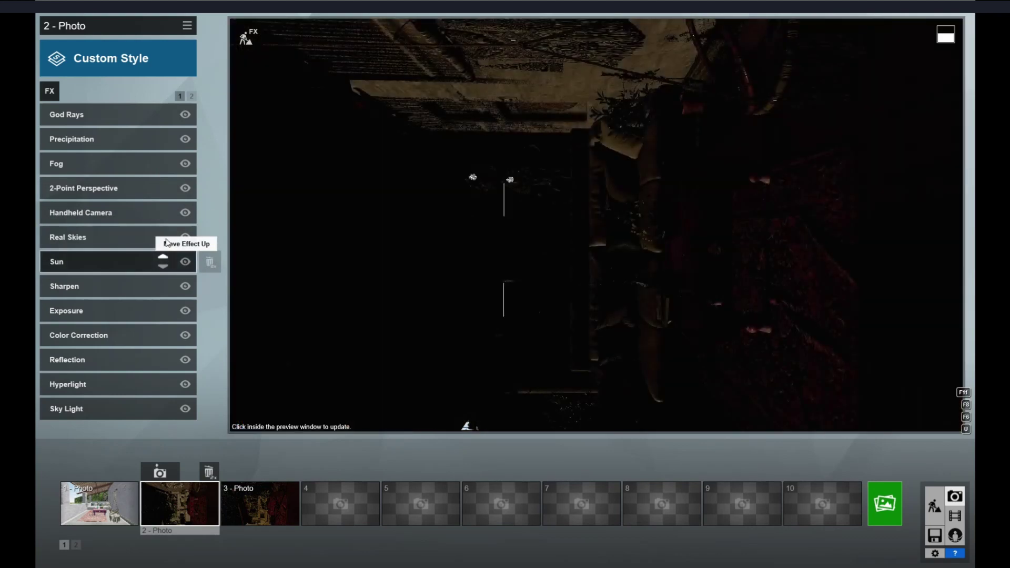
click(63, 286)
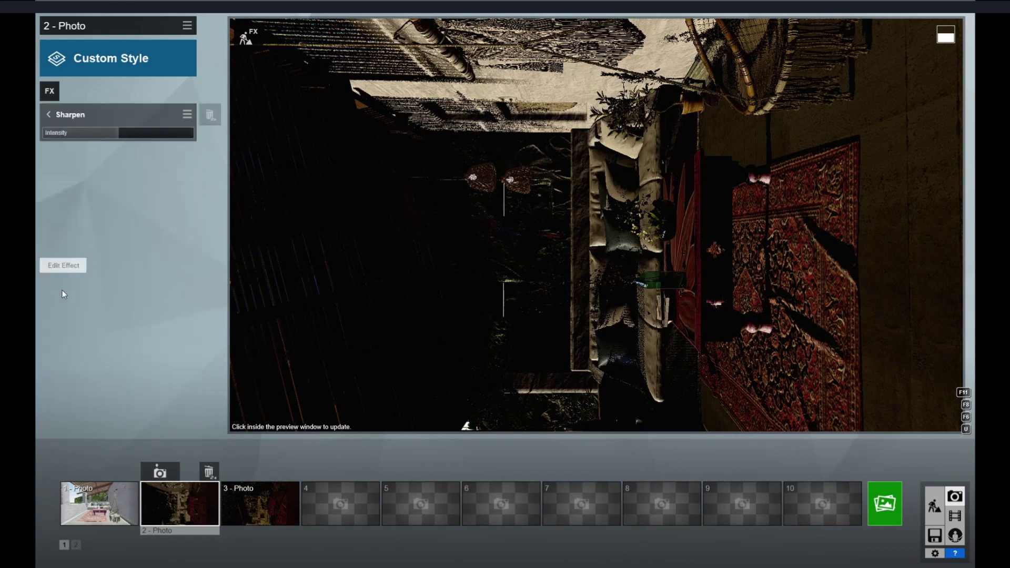
click(50, 115)
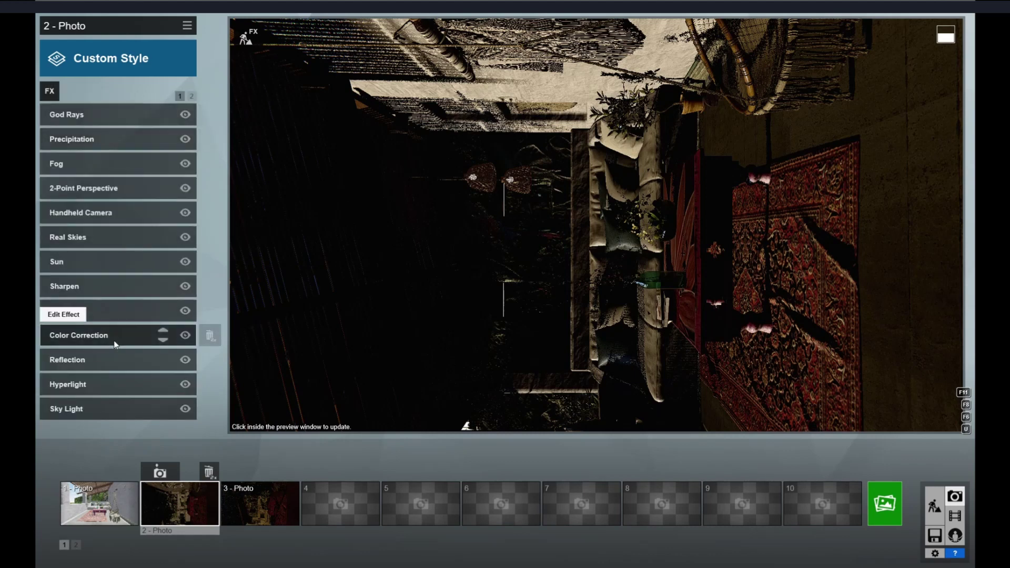
Review the Exposure and Color Correction effect settings of photo 2
click(77, 314)
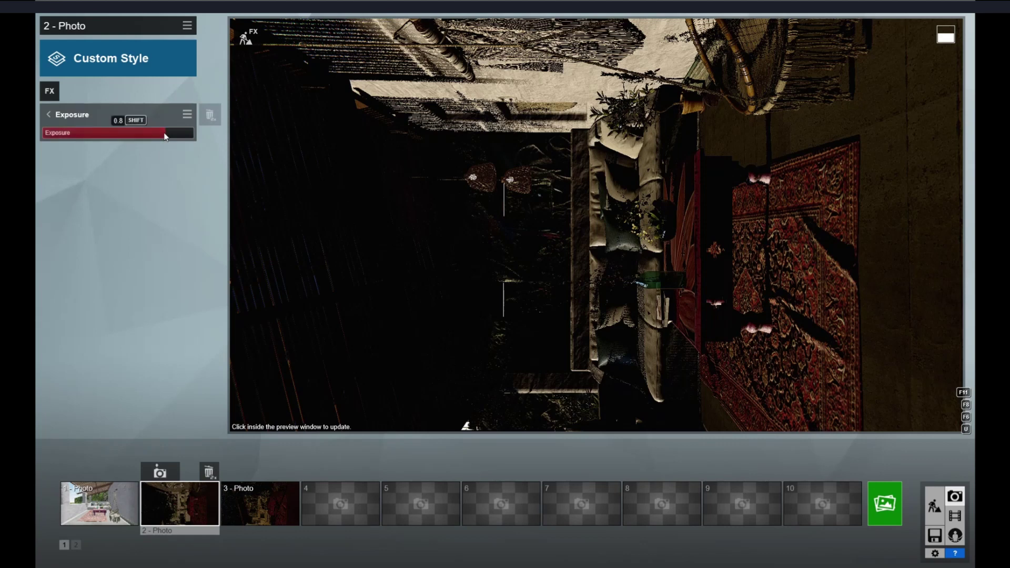
click(48, 114)
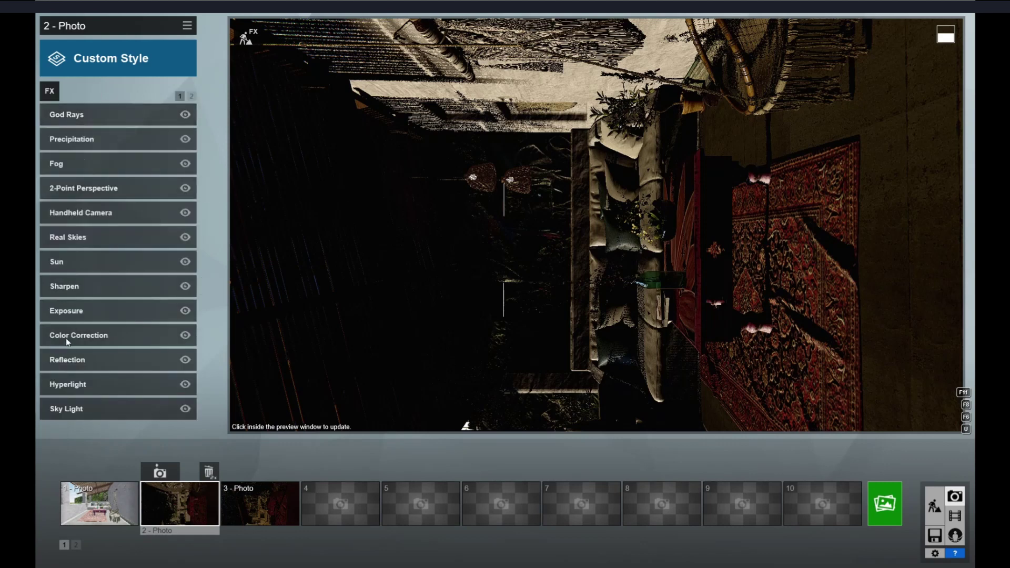
click(67, 339)
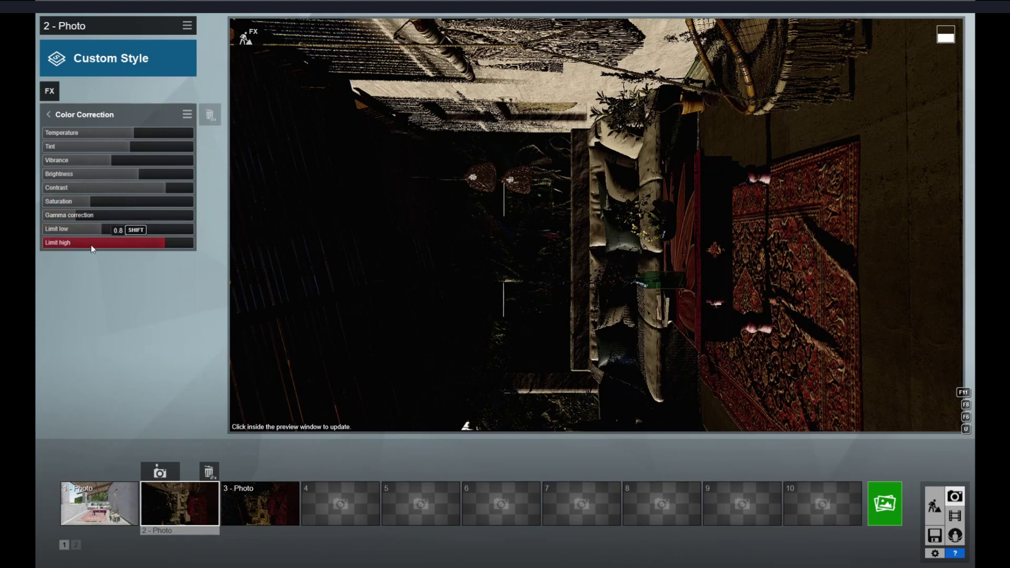
click(49, 114)
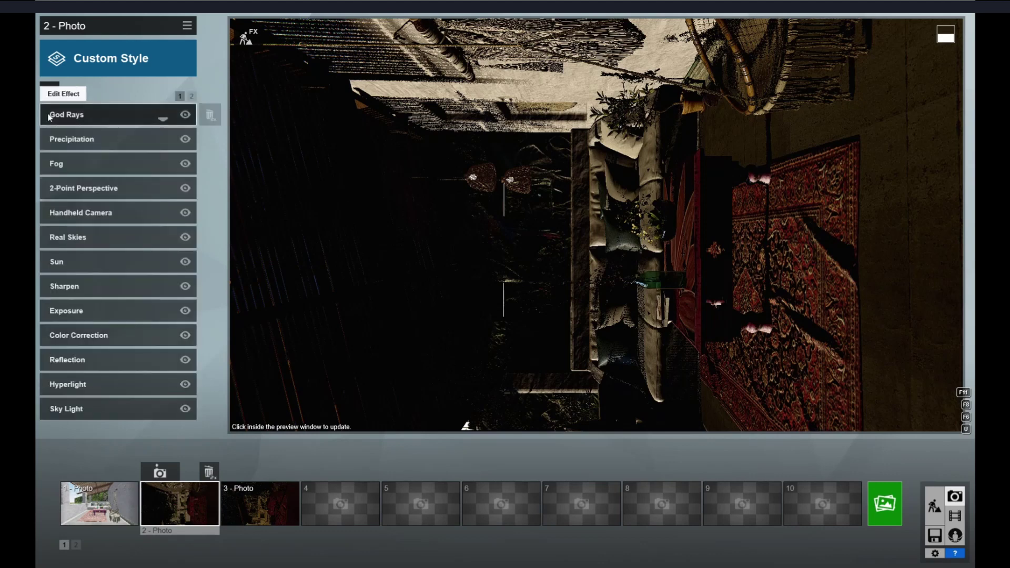
Remove reflection planes 8 down to 2 from photo 2's Reflection effect, keeping only the first plane
click(65, 361)
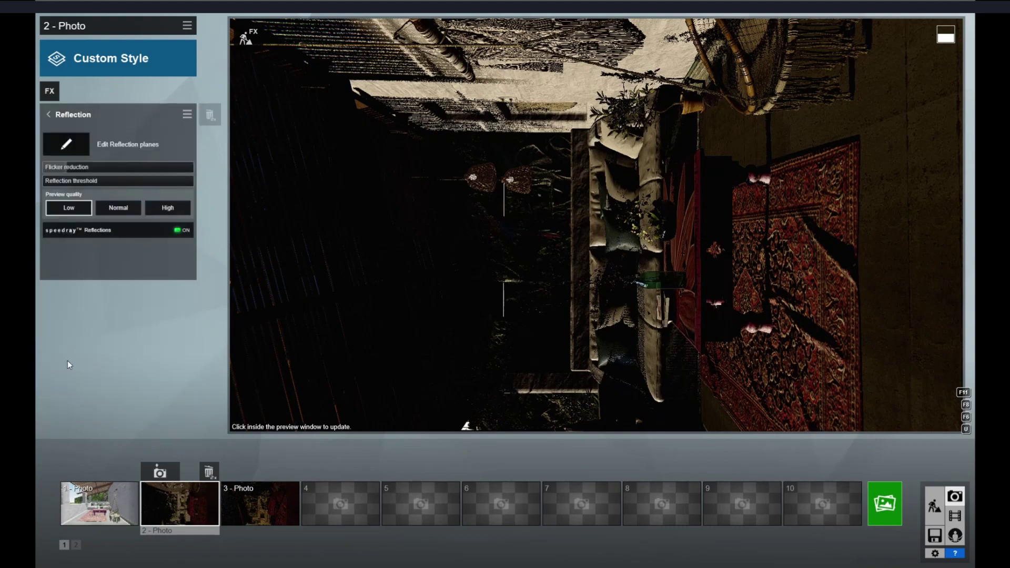
click(65, 144)
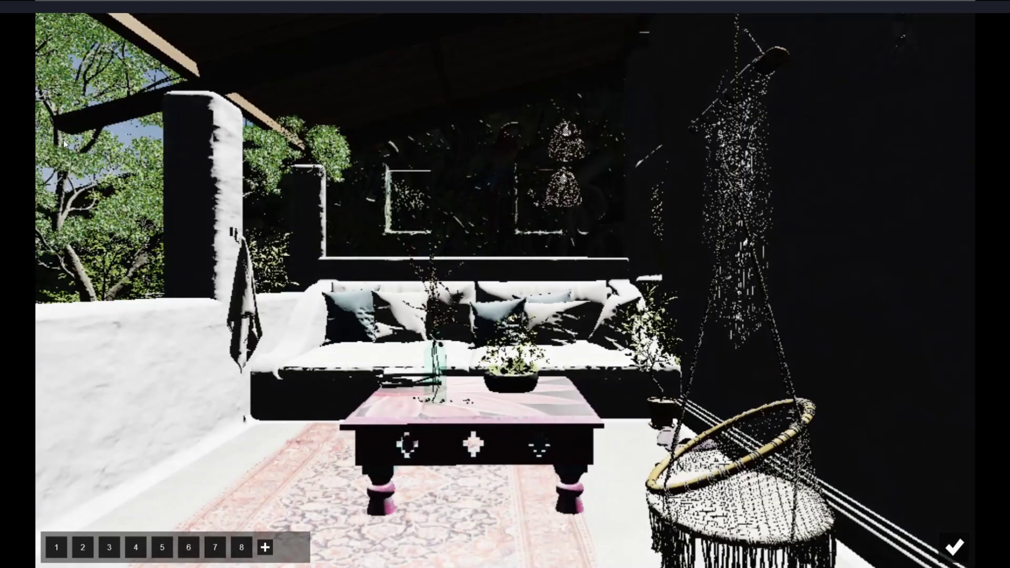
click(241, 547)
click(215, 547)
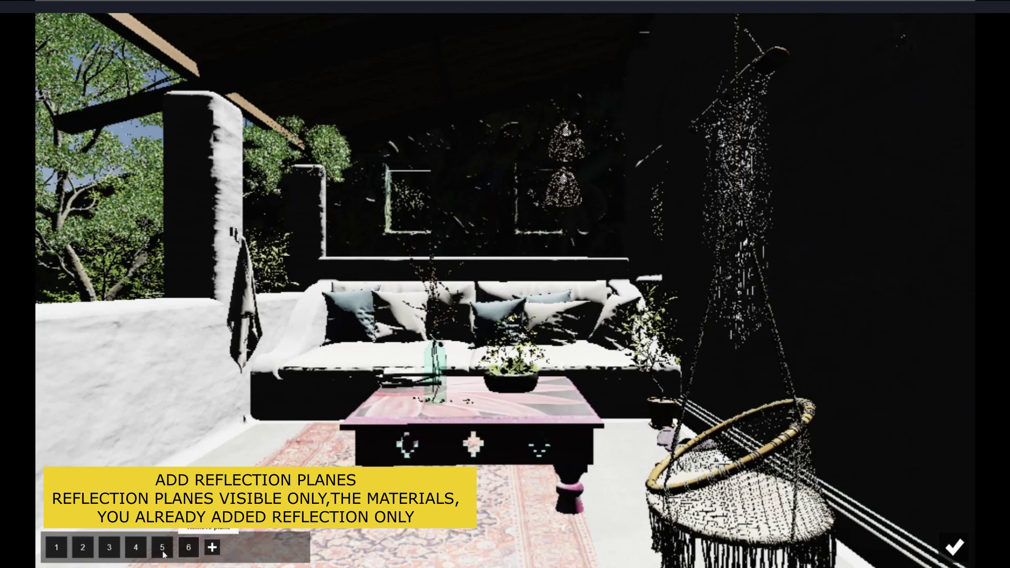
click(188, 547)
click(162, 547)
click(136, 547)
click(109, 547)
click(83, 547)
Add reflection planes on the coffee table's top and on the veranda floor
click(80, 547)
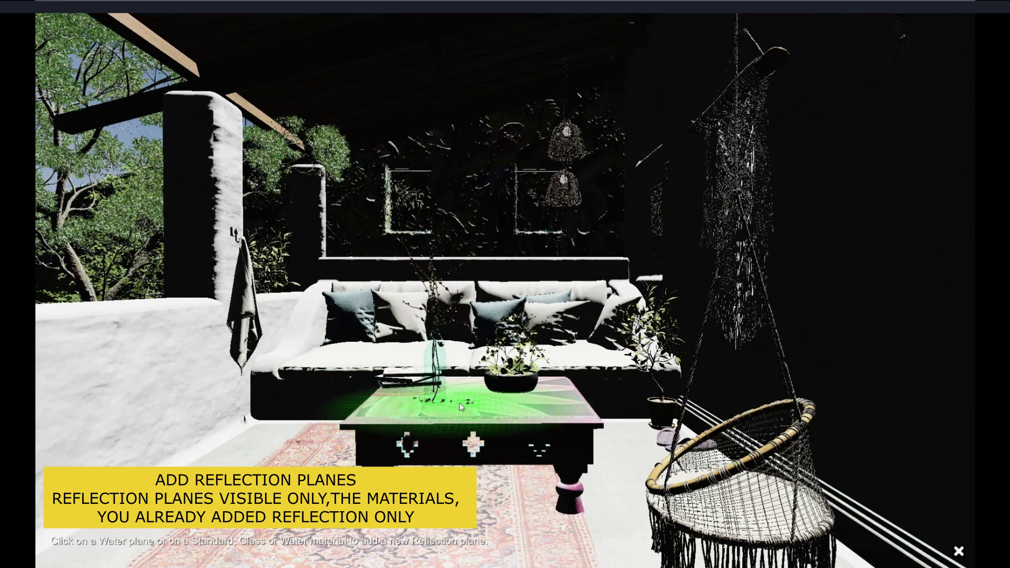
click(459, 402)
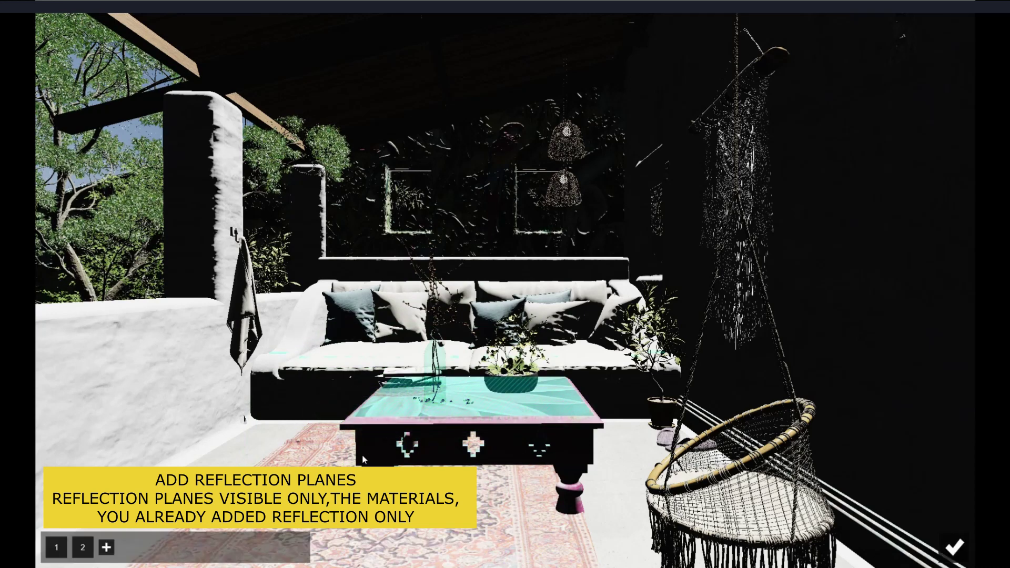
click(107, 547)
click(190, 544)
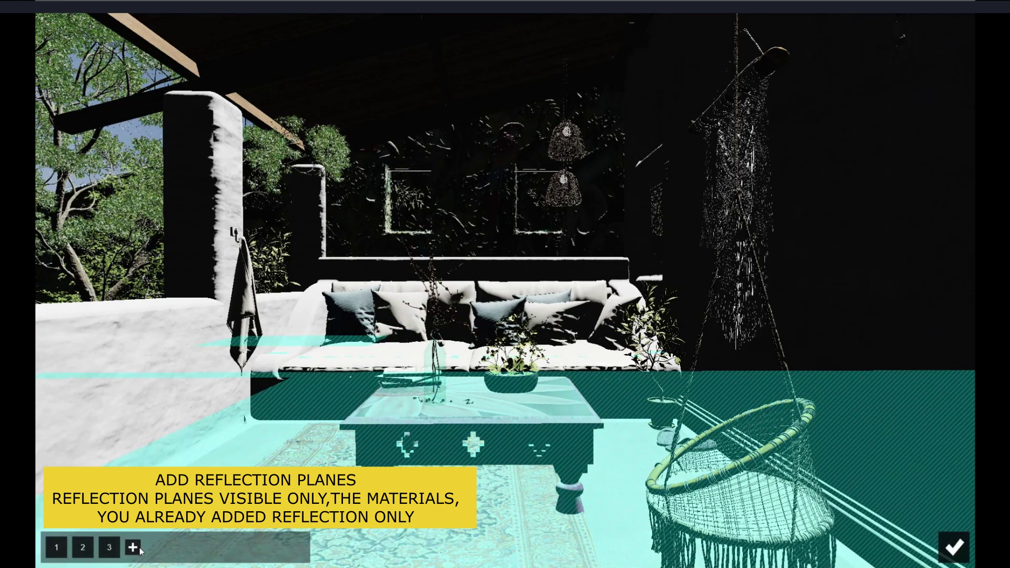
Add reflection planes on the side wall behind the hanging chair and on the mural wall, and finish the Reflection effect
click(132, 548)
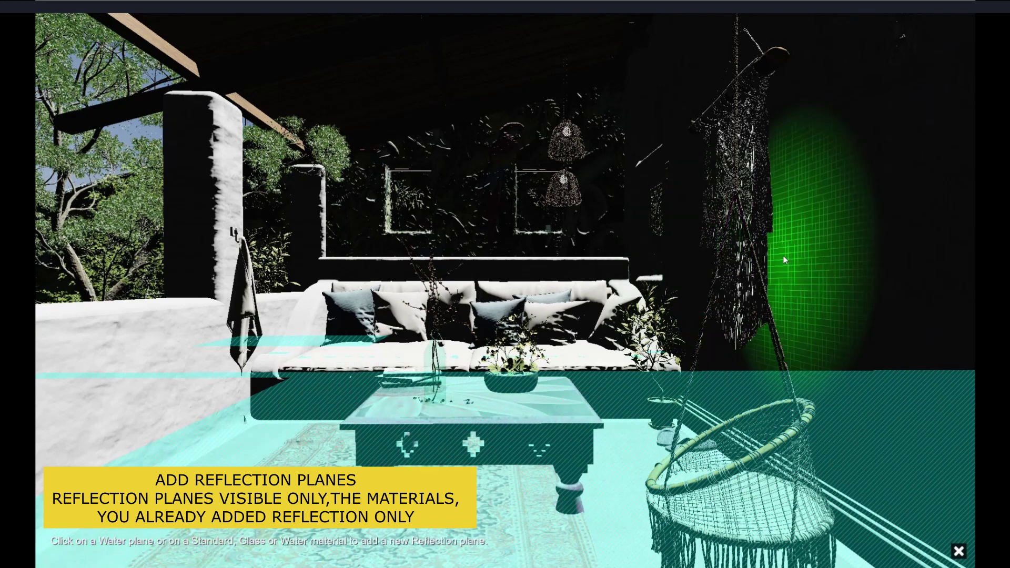
click(782, 254)
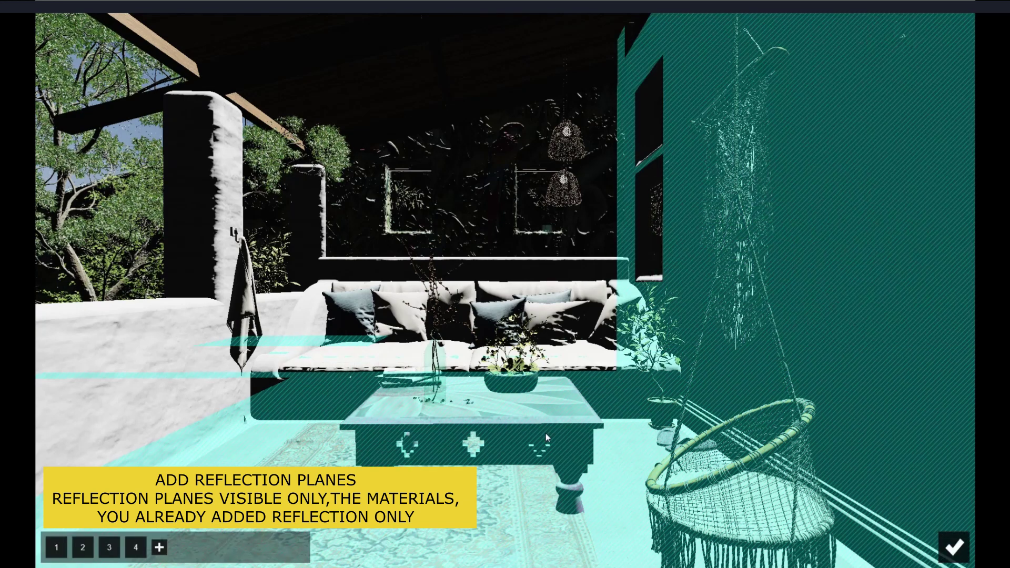
click(158, 548)
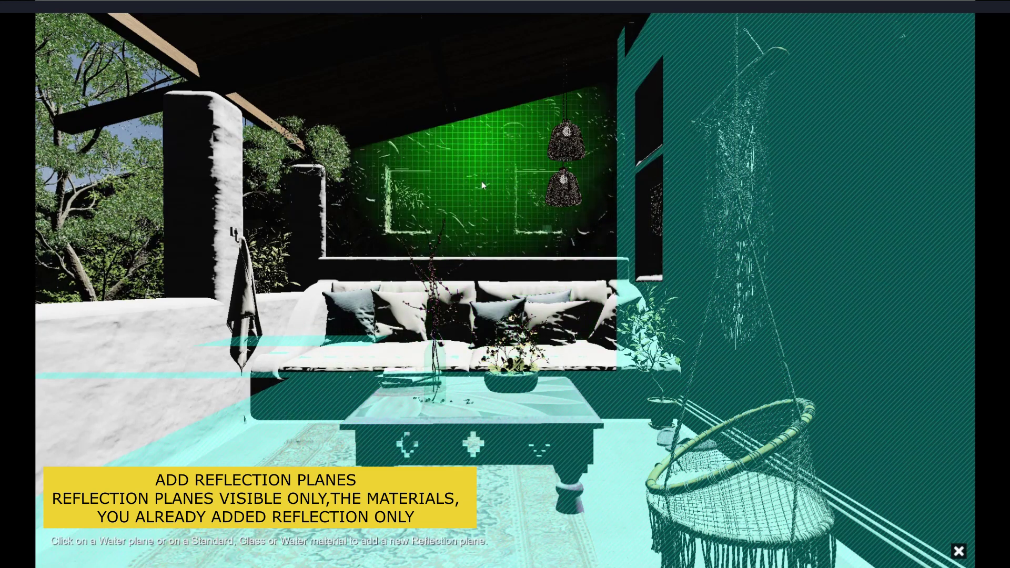
click(483, 187)
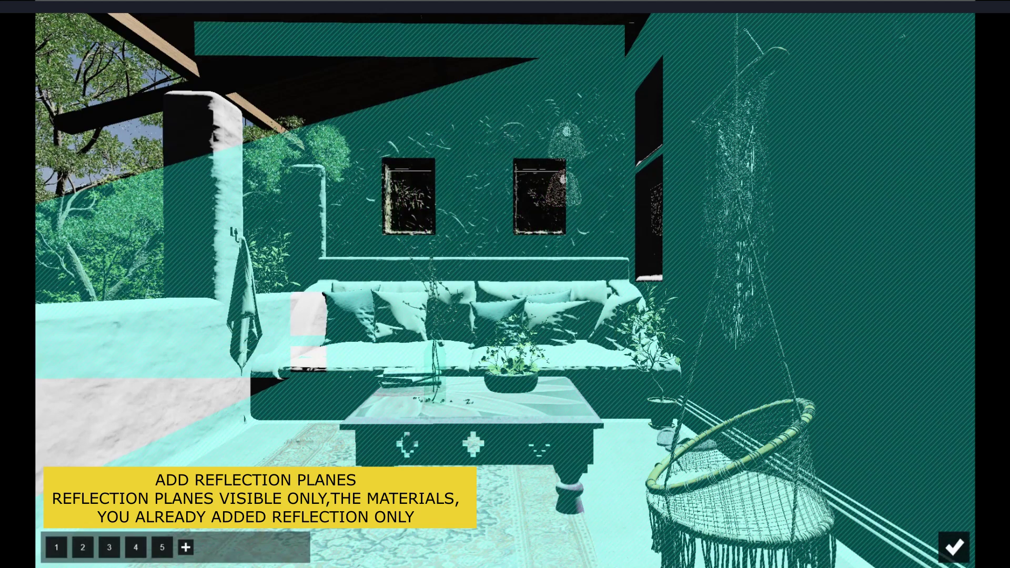
double_click(162, 548)
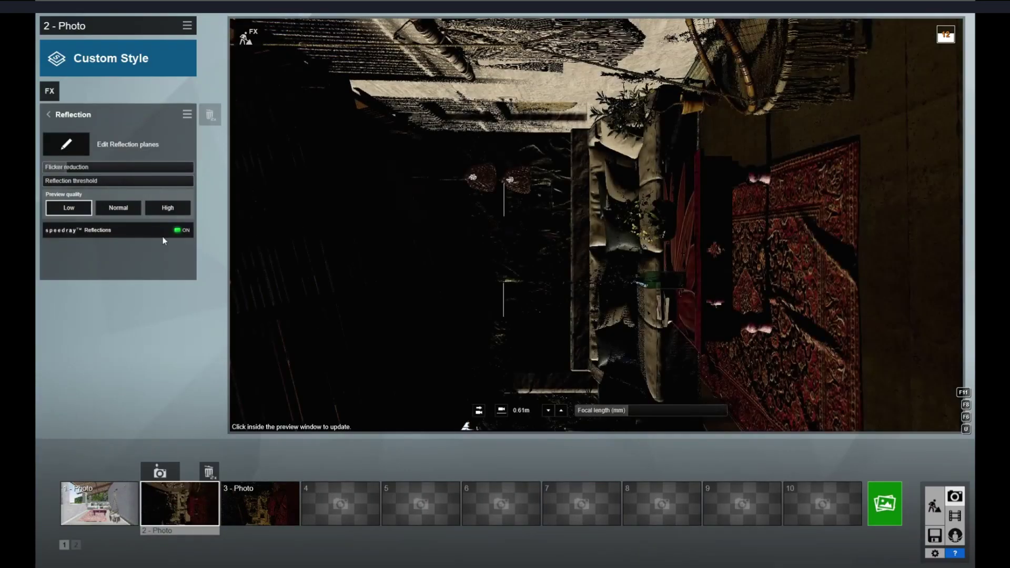
click(48, 113)
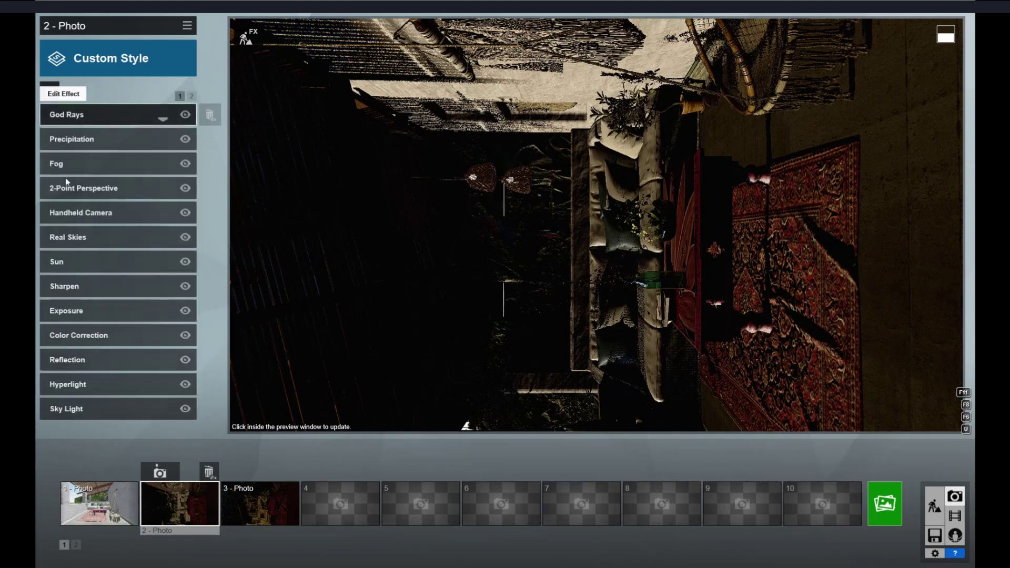
Review the Hyperlight amount and the Sky Light effect settings of photo 2
click(72, 387)
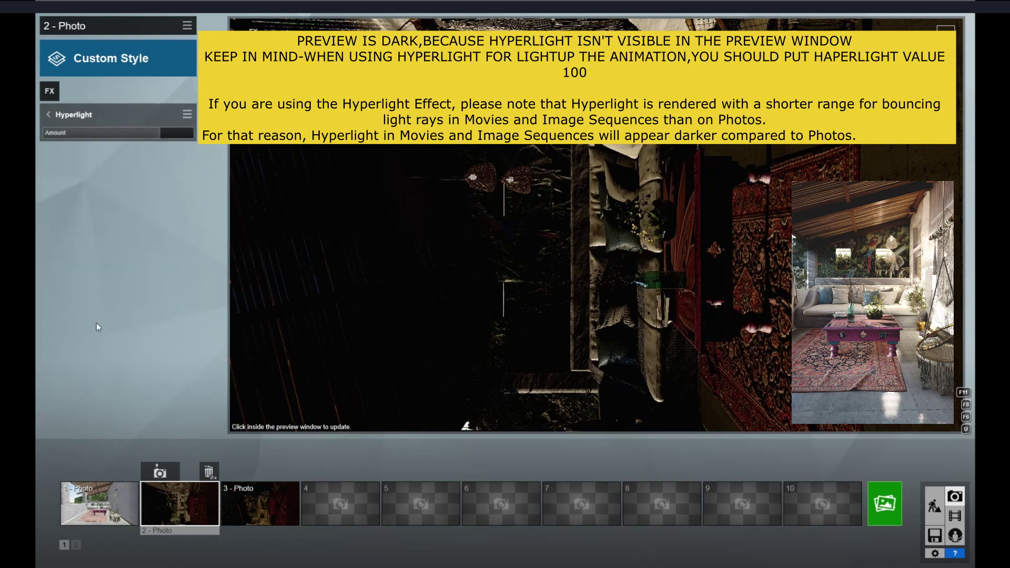
click(160, 136)
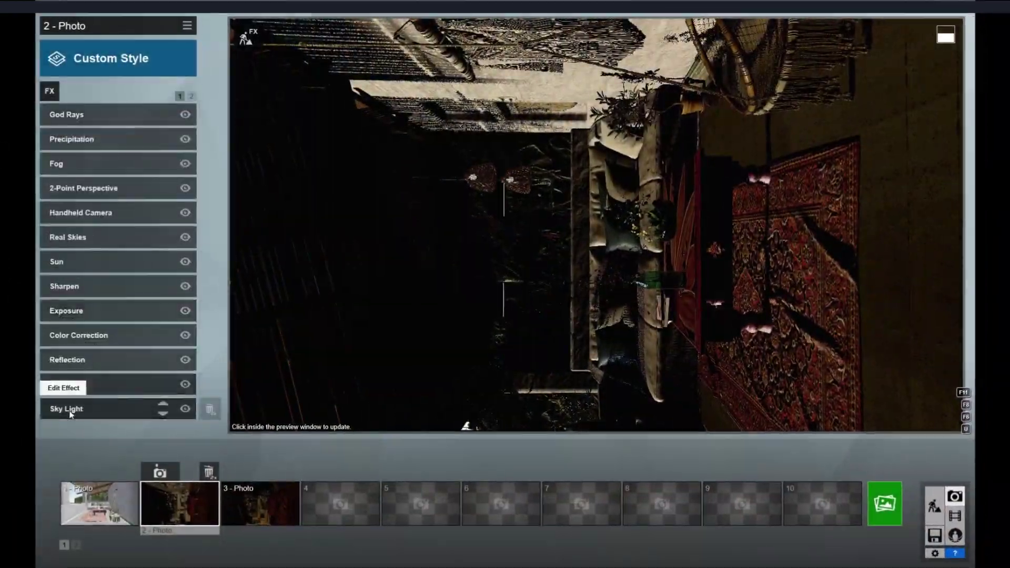
click(69, 411)
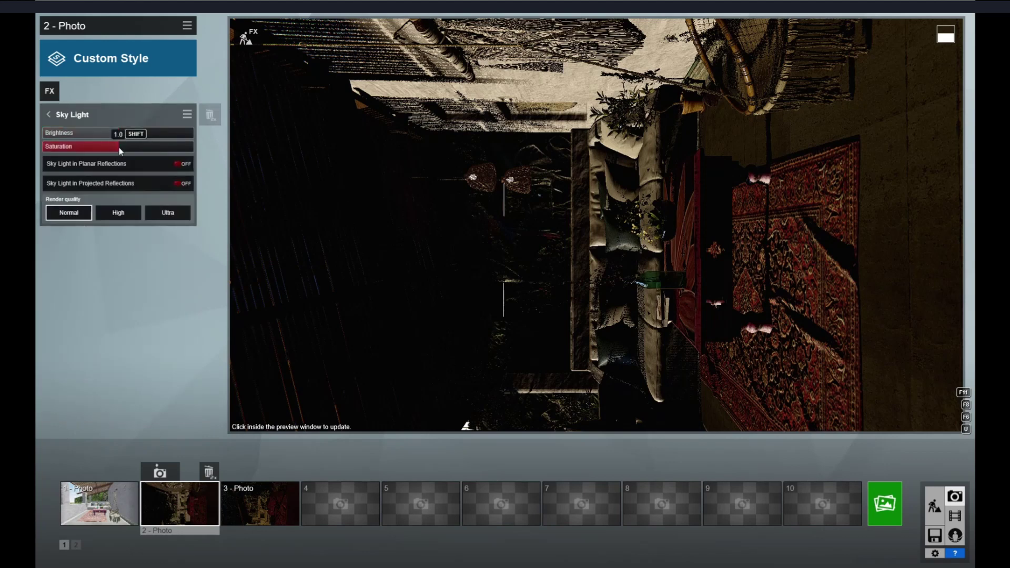
click(49, 114)
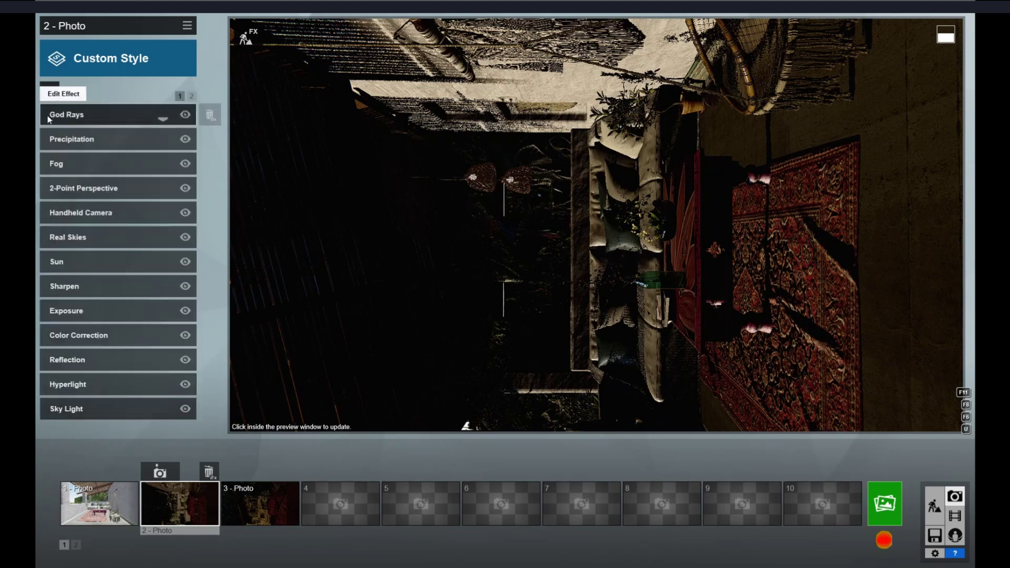
Review the Shadow and Chromatic Aberrations effect settings on the second page of photo 2's effects
click(192, 96)
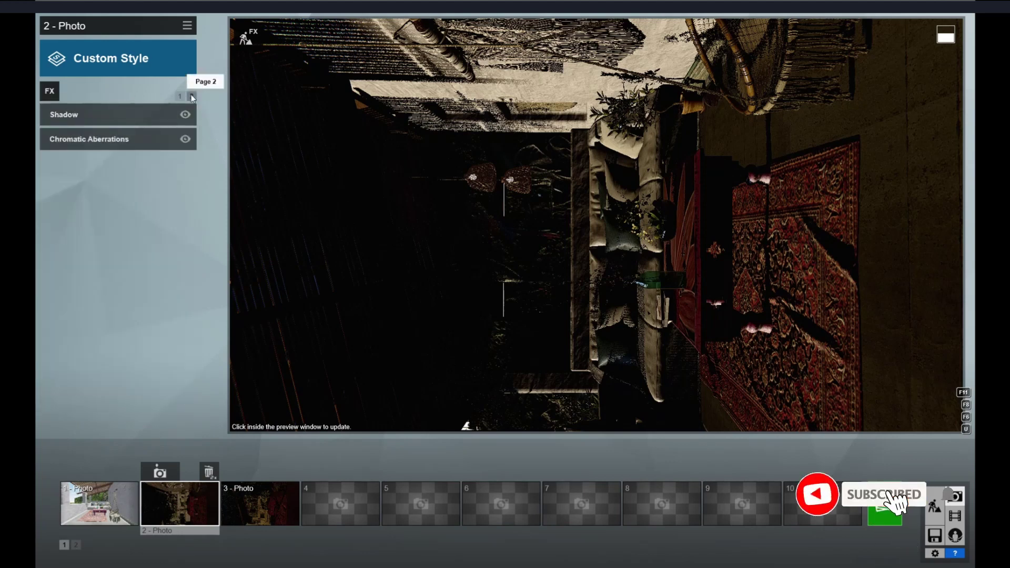
click(73, 114)
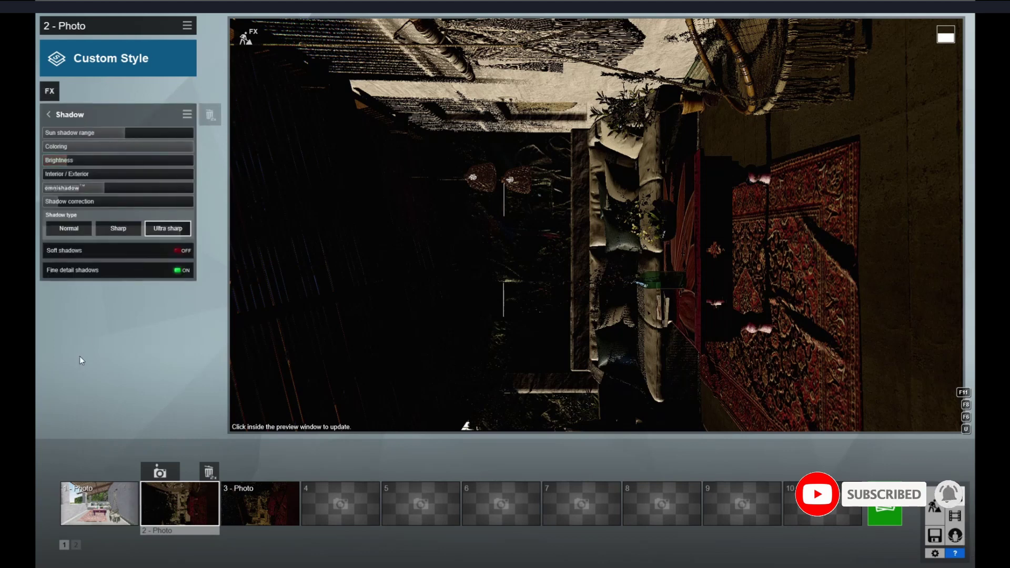
click(49, 115)
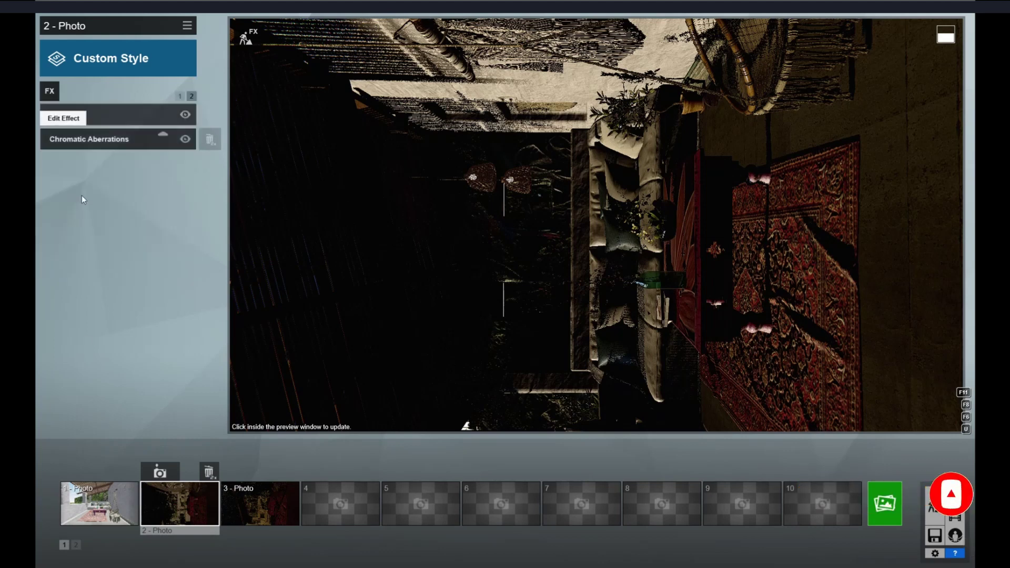
click(75, 139)
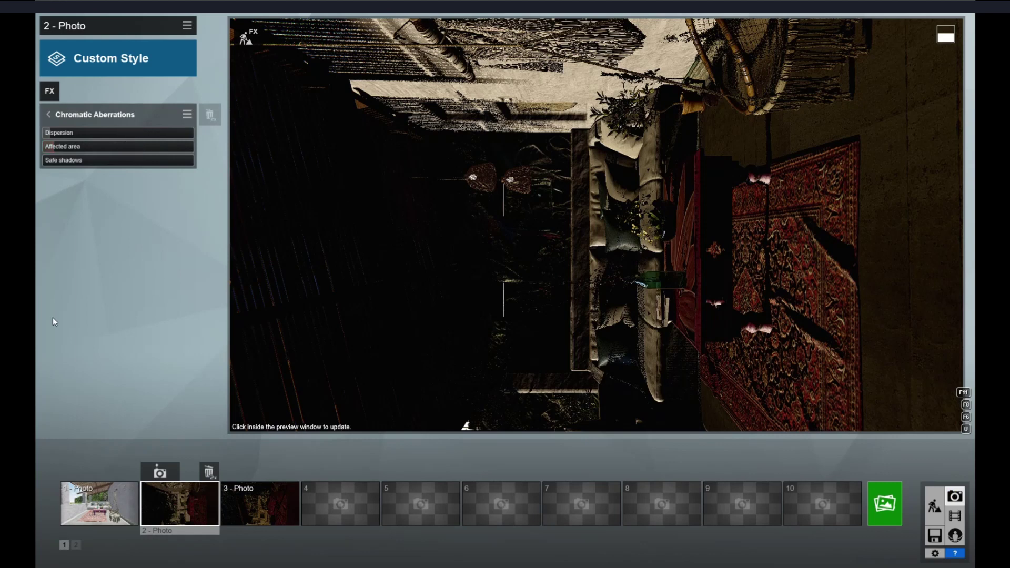
click(48, 115)
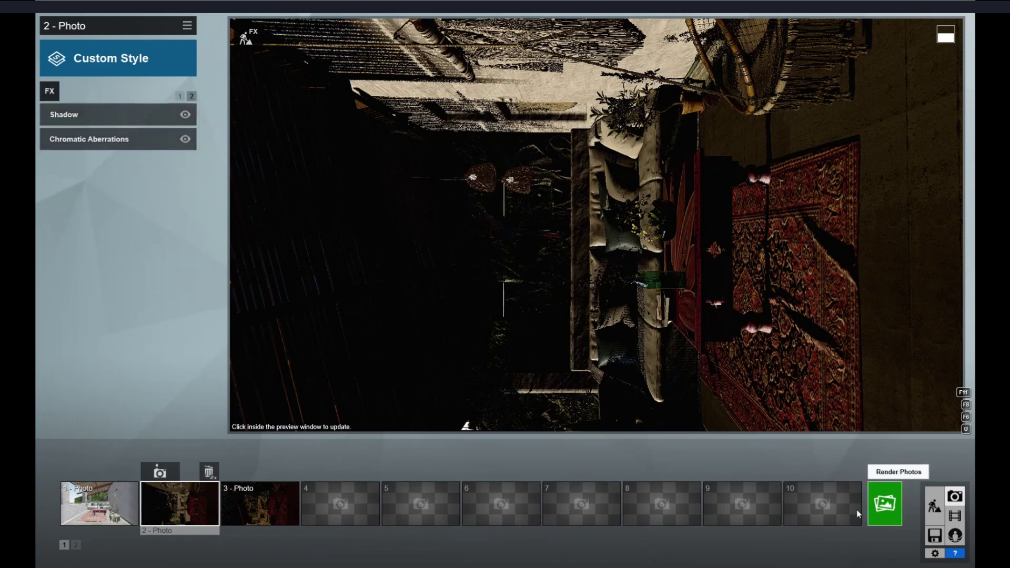
Render photo 2 and rotate the rendered image upright in the Photos viewer
click(882, 505)
click(522, 427)
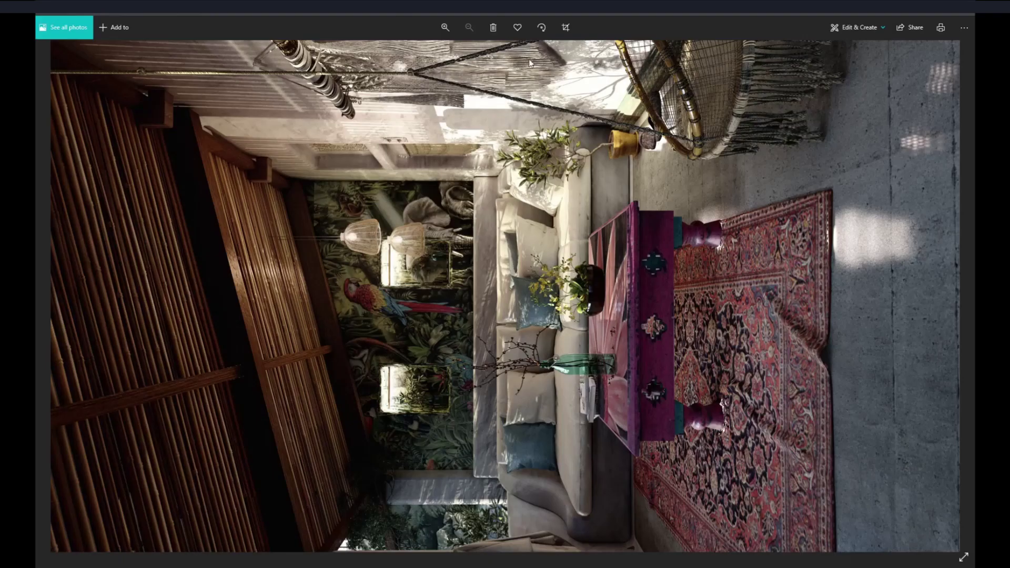
click(542, 29)
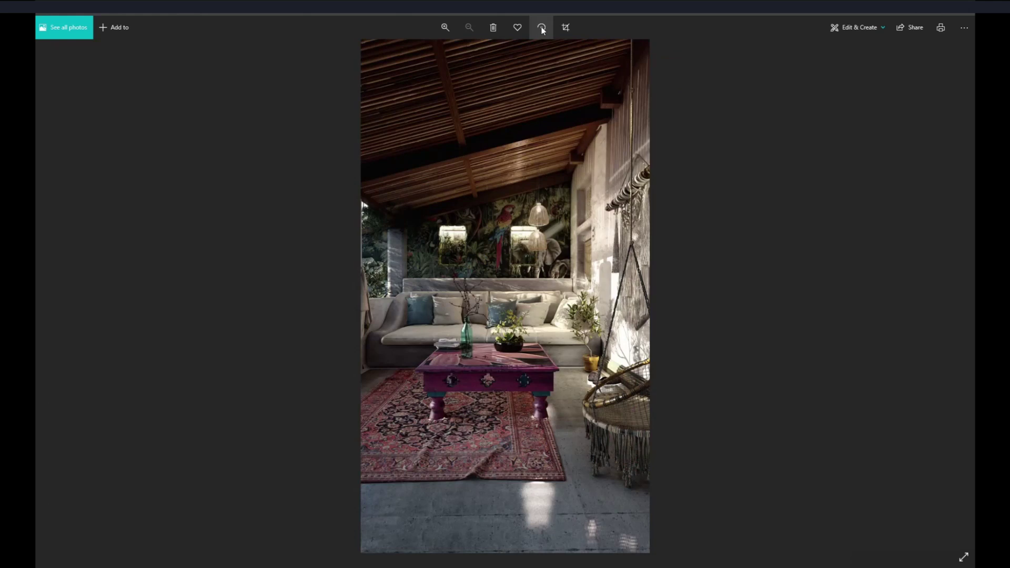
Open the rotated veranda render in Adobe Photoshop
right_click(502, 256)
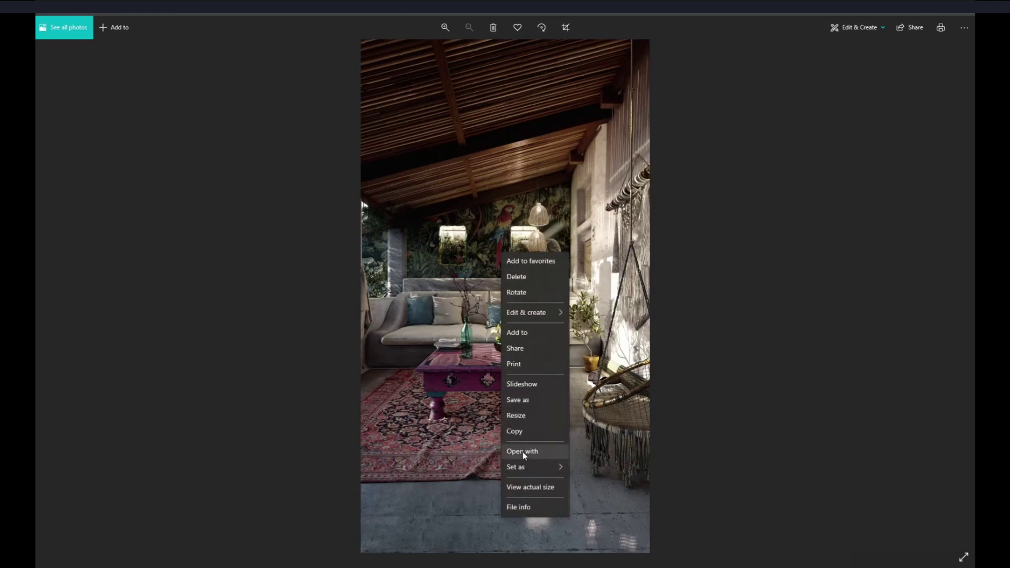
click(524, 451)
double_click(491, 255)
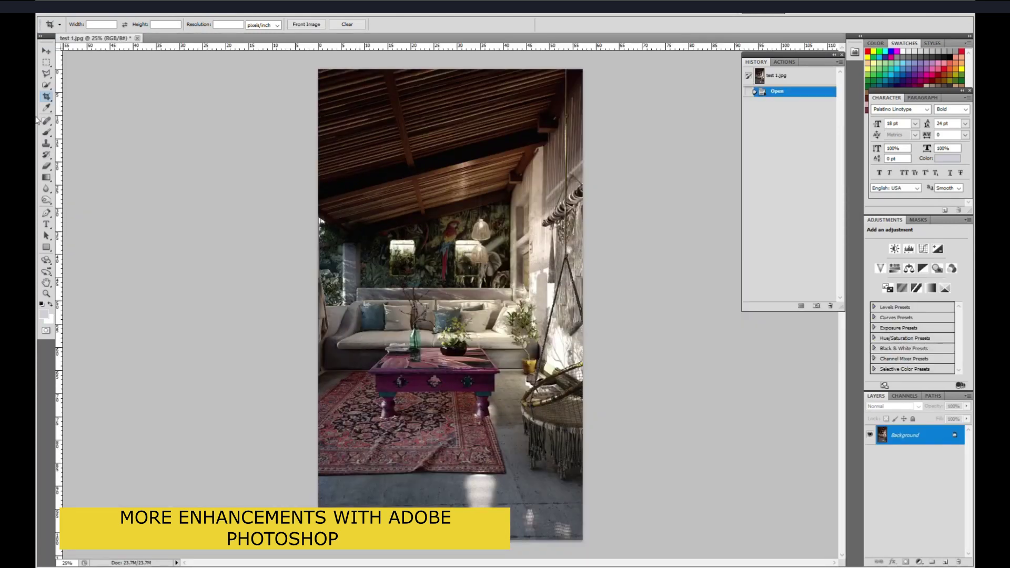
Crop the render at full width, trimming part of the ceiling and a narrow strip of the foreground floor
drag(318, 111, 613, 528)
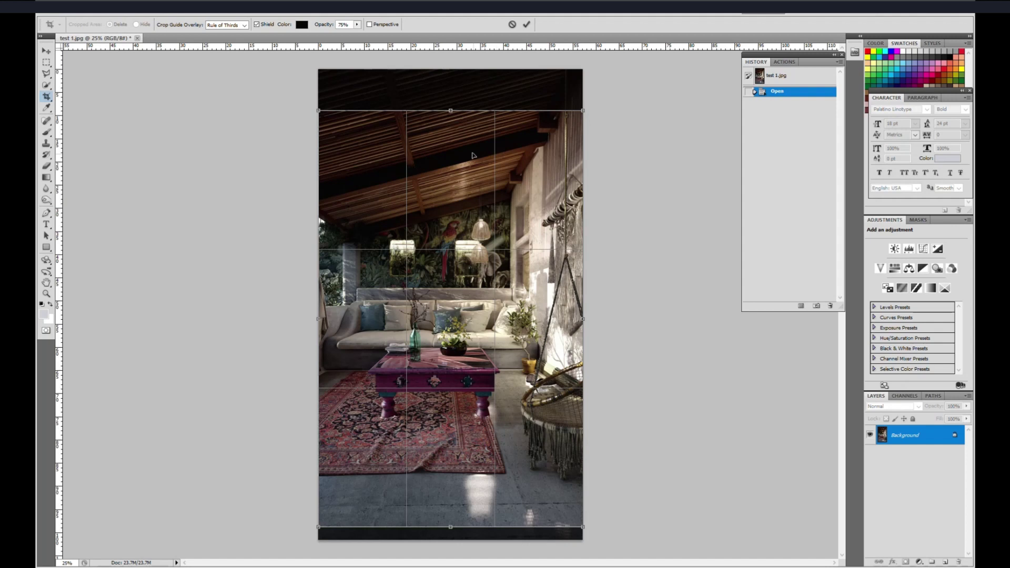
drag(451, 111, 450, 130)
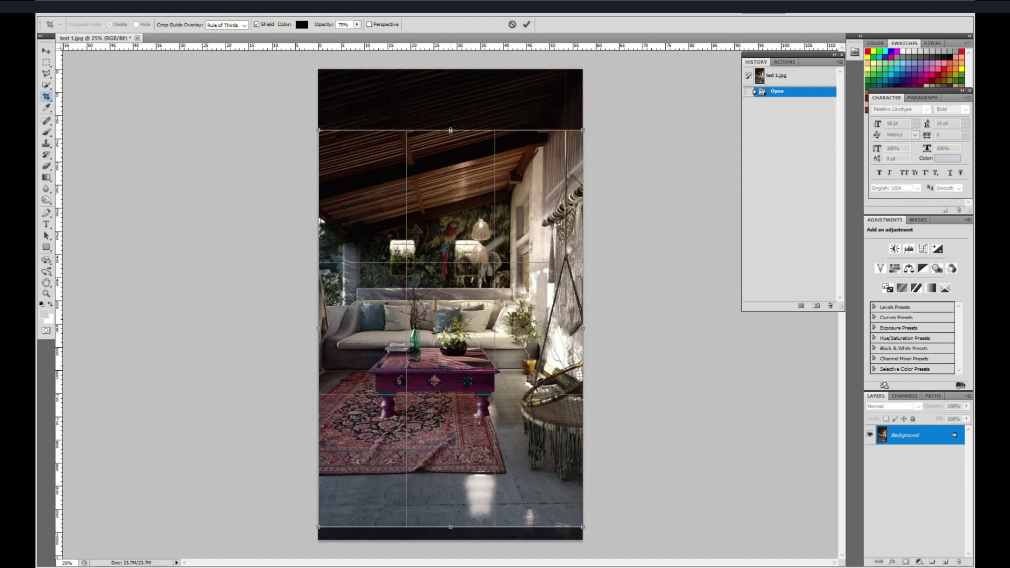
key(Return)
Apply an Exposure adjustment to the cropped render with exposure +0.24, offset +0.0020 and gamma correction 1.07
click(46, 294)
right_click(410, 293)
click(423, 296)
click(109, 10)
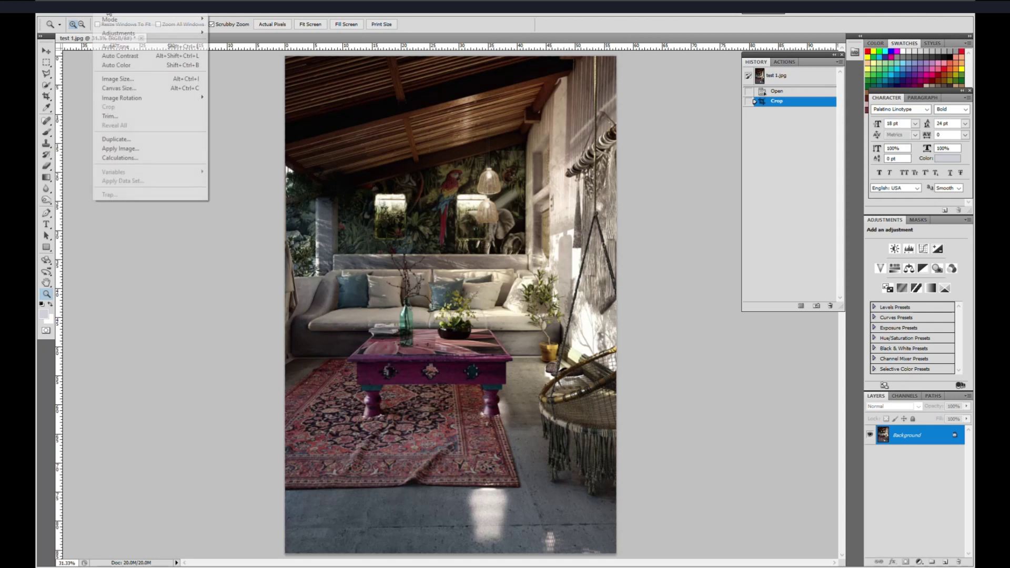
mouse_move(120, 32)
click(260, 60)
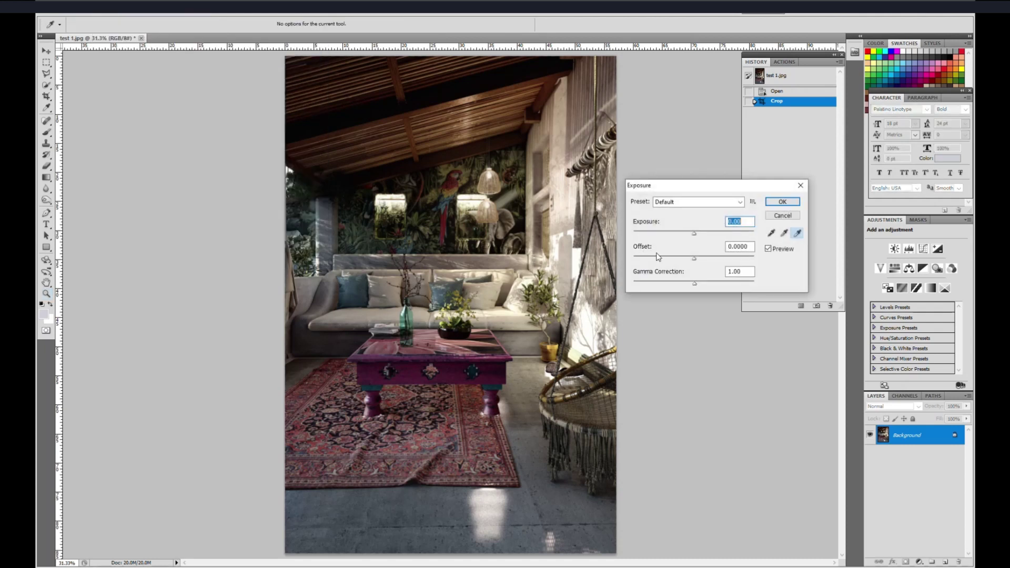
drag(695, 234, 696, 233)
drag(694, 284, 694, 260)
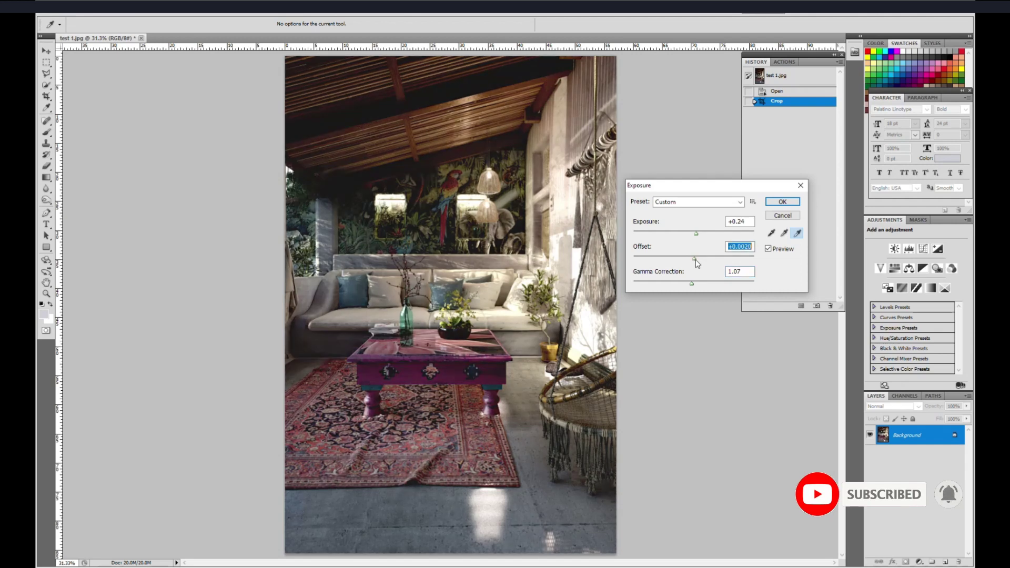
click(782, 201)
Apply a Curves adjustment to the RGB channel, lifting the midtones from input 114 to output 122
click(107, 14)
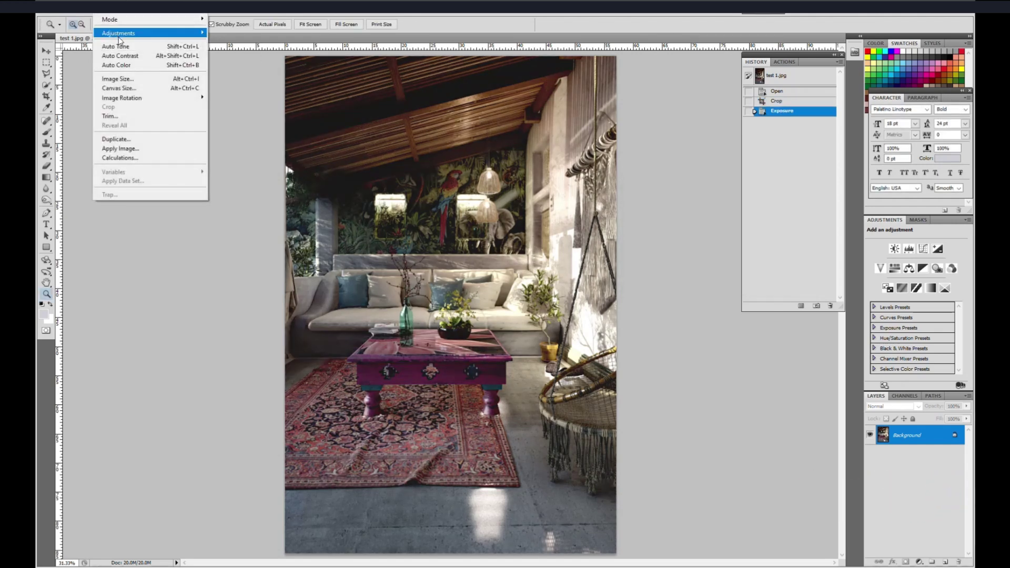
mouse_move(121, 34)
click(258, 53)
drag(728, 167, 726, 166)
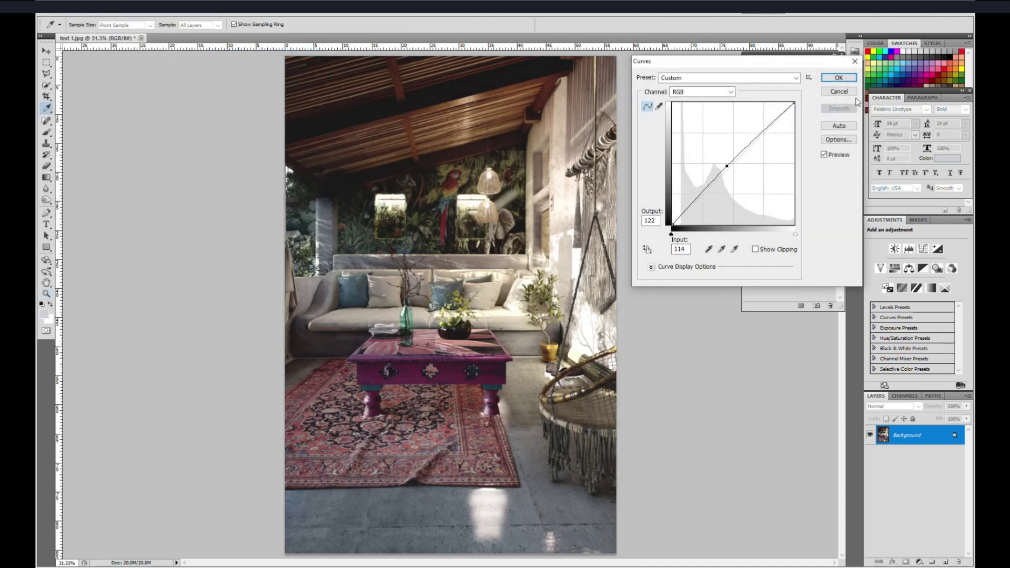
click(838, 77)
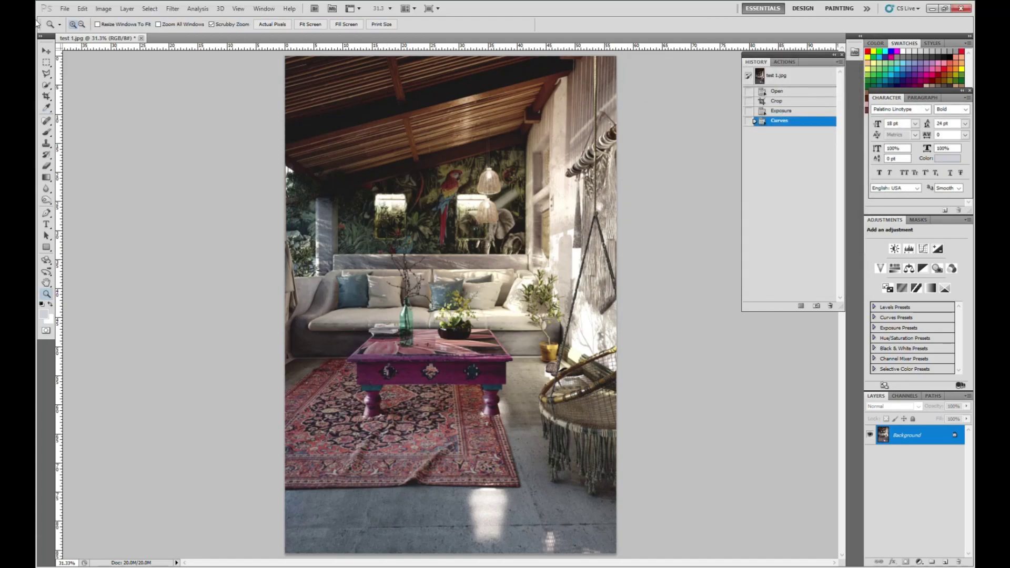
Save the edited render as a JPEG file
click(64, 9)
click(74, 148)
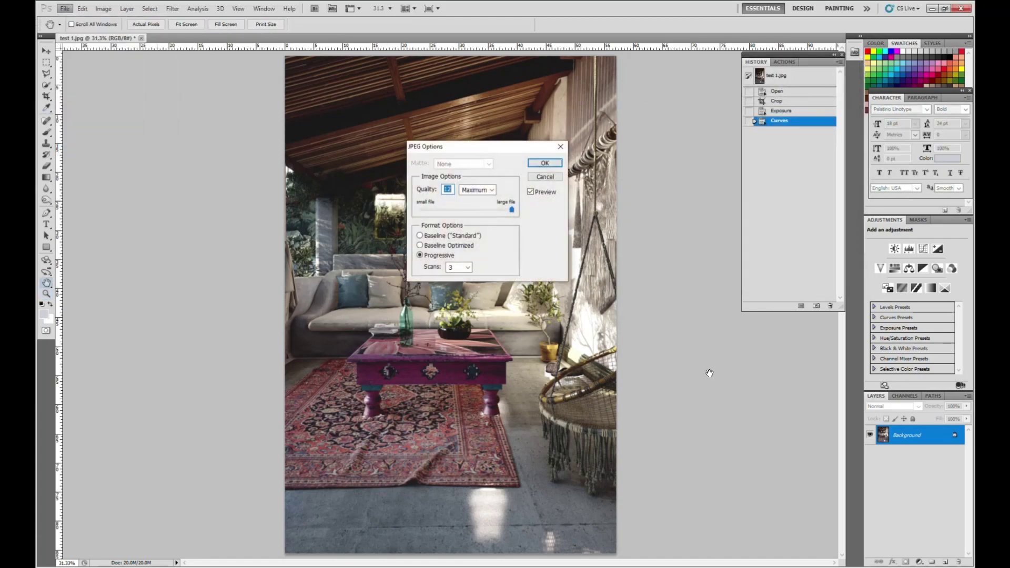